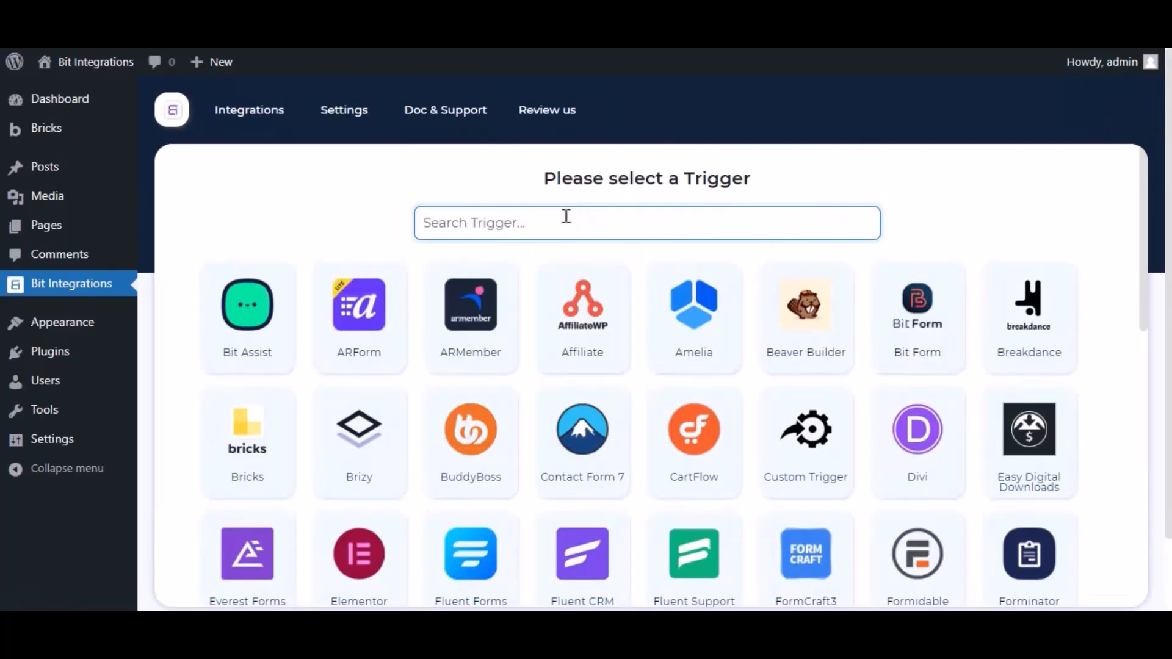
Search for 'bricks', pick Bricks as the trigger and check its available forms
{"action": "type", "text": "bricks"}
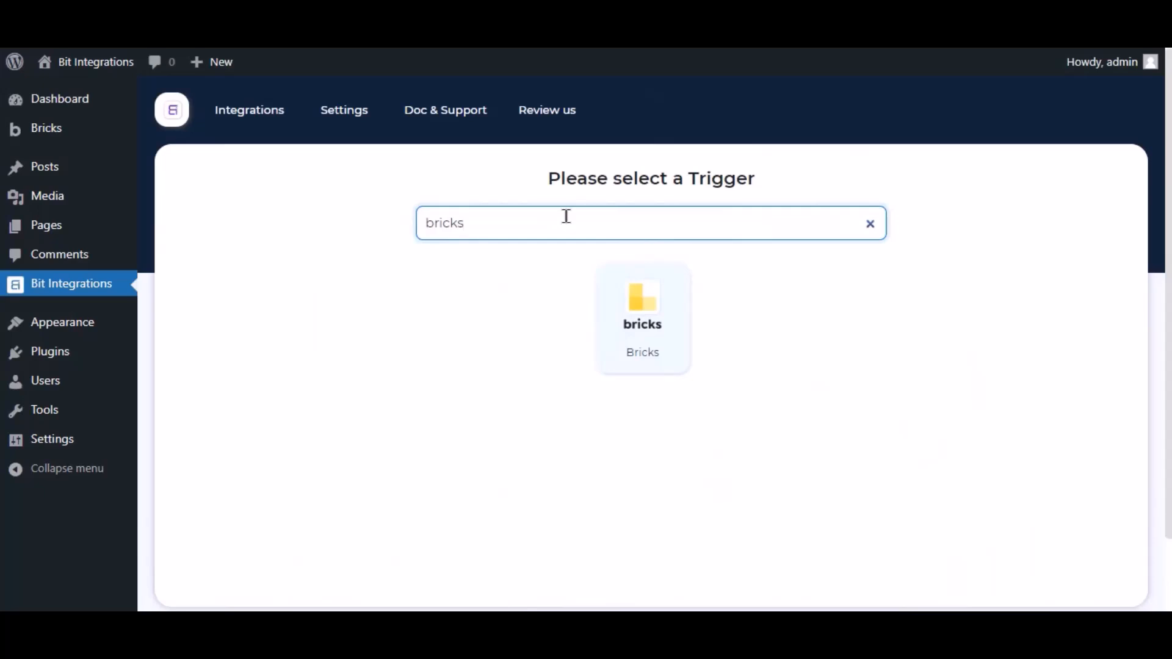
{"action": "left_click", "coordinate": [613, 297]}
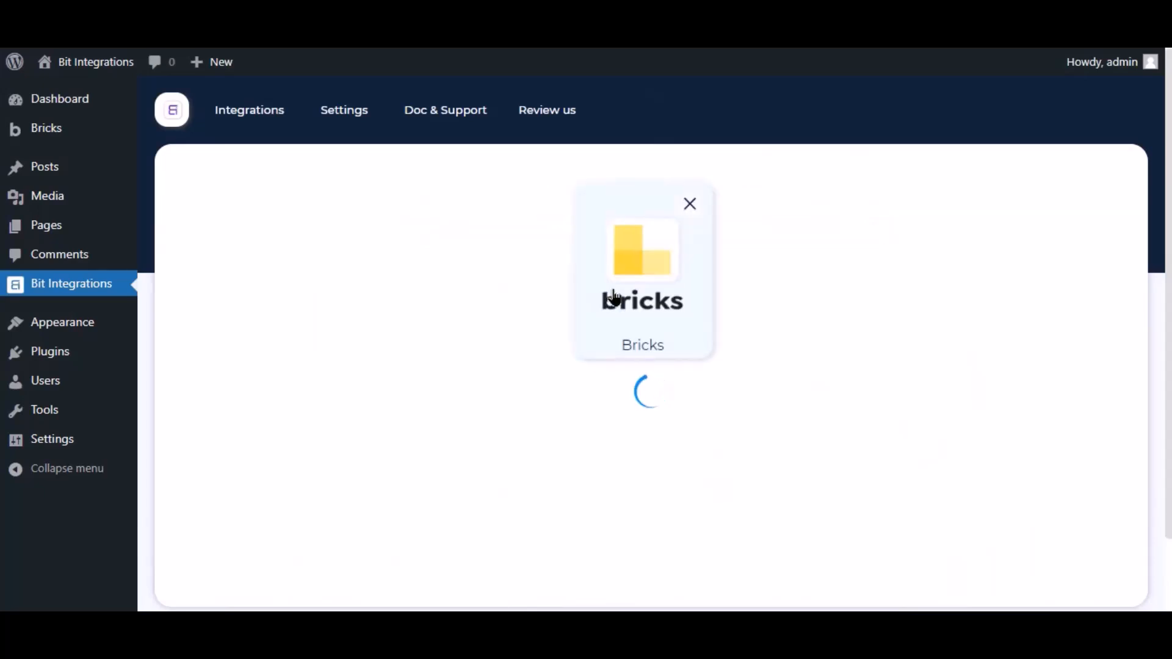
{"action": "left_click", "coordinate": [565, 453]}
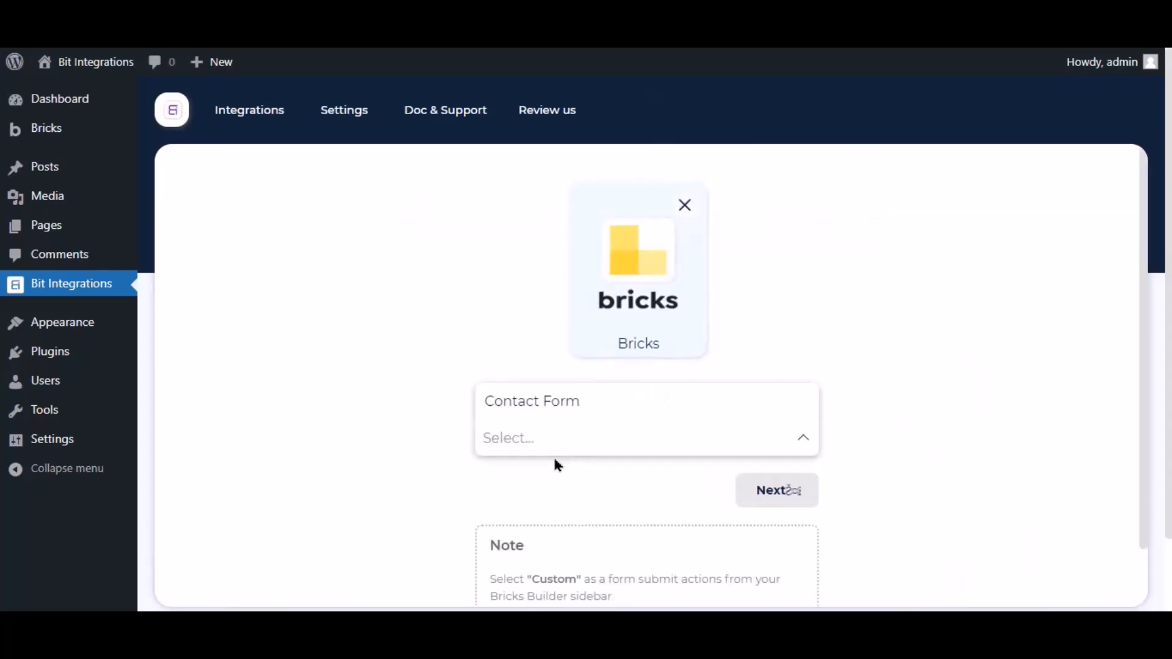
{"action": "left_click", "coordinate": [436, 425]}
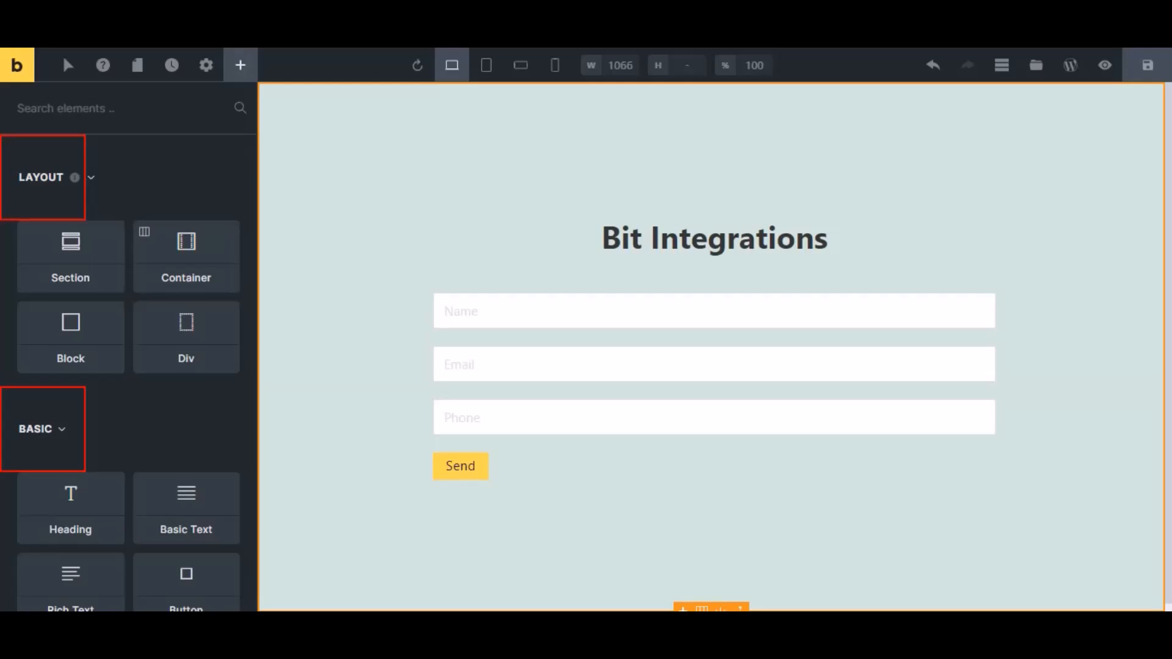
Set the contact form's after-submit action to Custom and save the Bricks page
{"action": "left_click", "coordinate": [487, 351]}
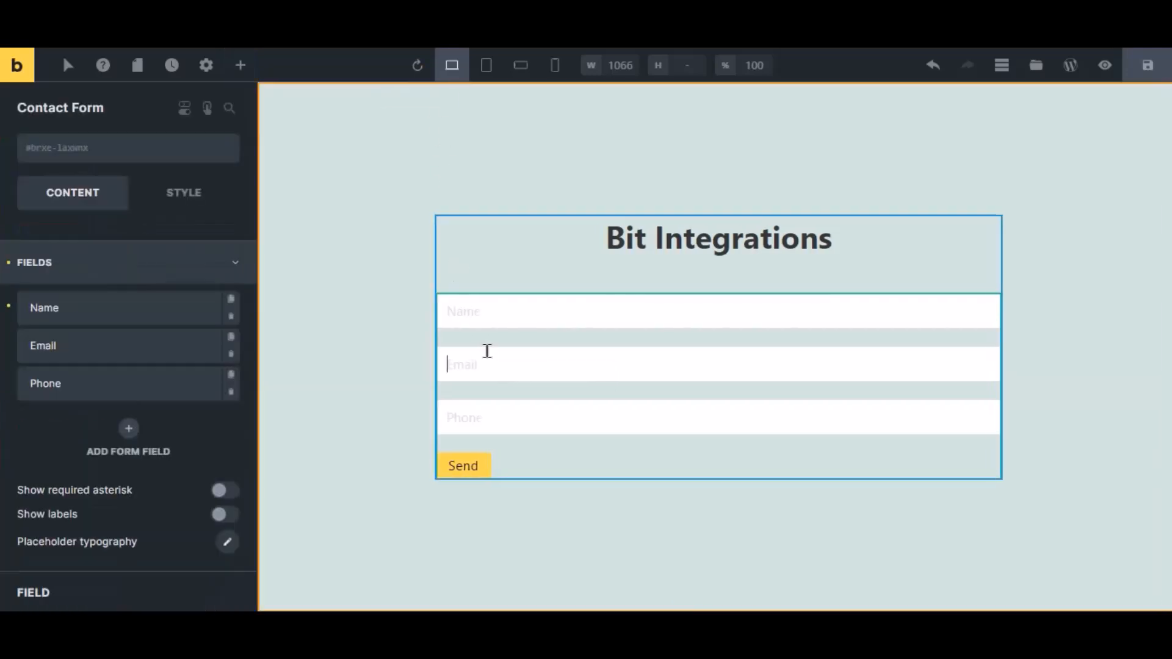
{"action": "left_click", "coordinate": [69, 281]}
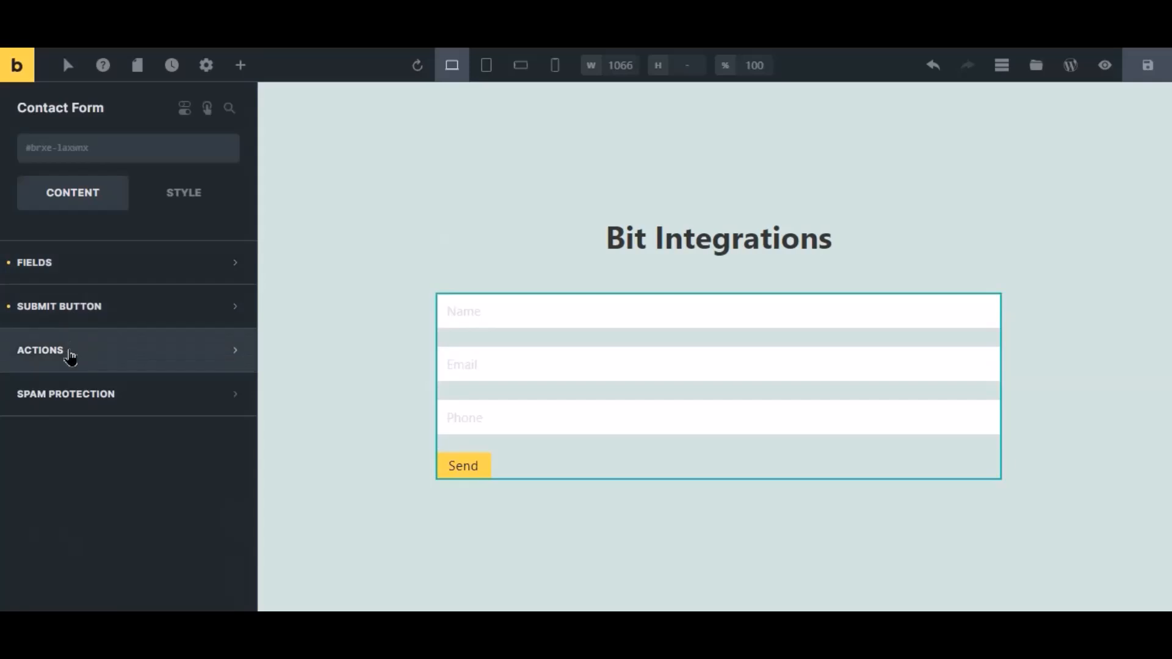
{"action": "left_click", "coordinate": [68, 350]}
{"action": "left_click", "coordinate": [70, 418]}
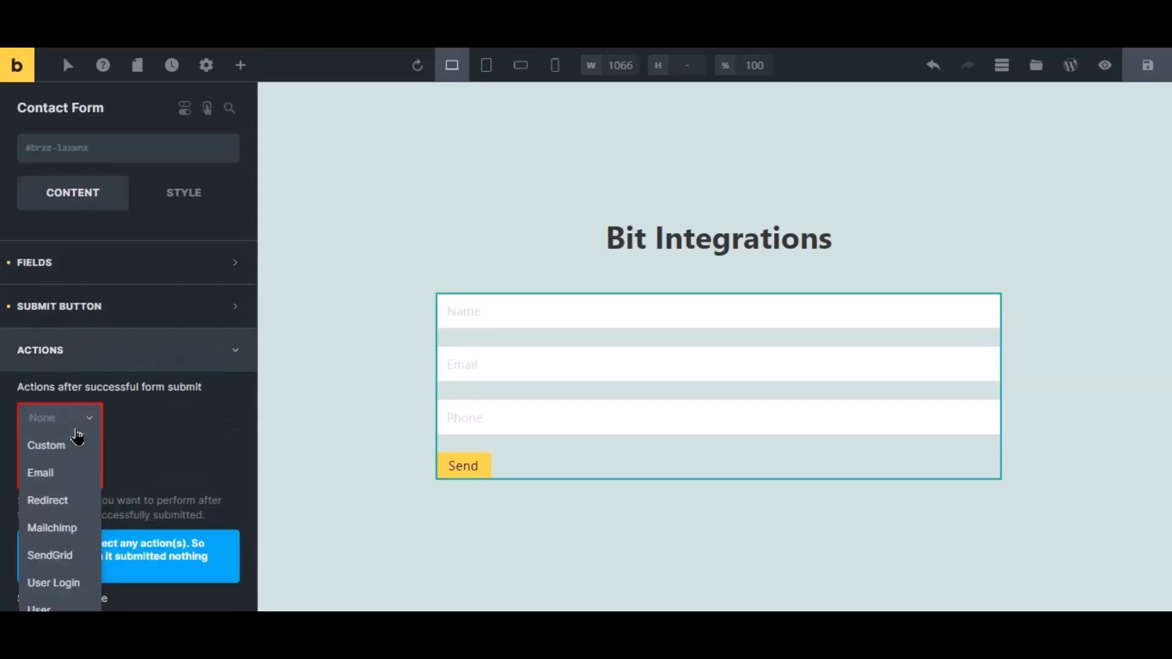
{"action": "left_click", "coordinate": [60, 446]}
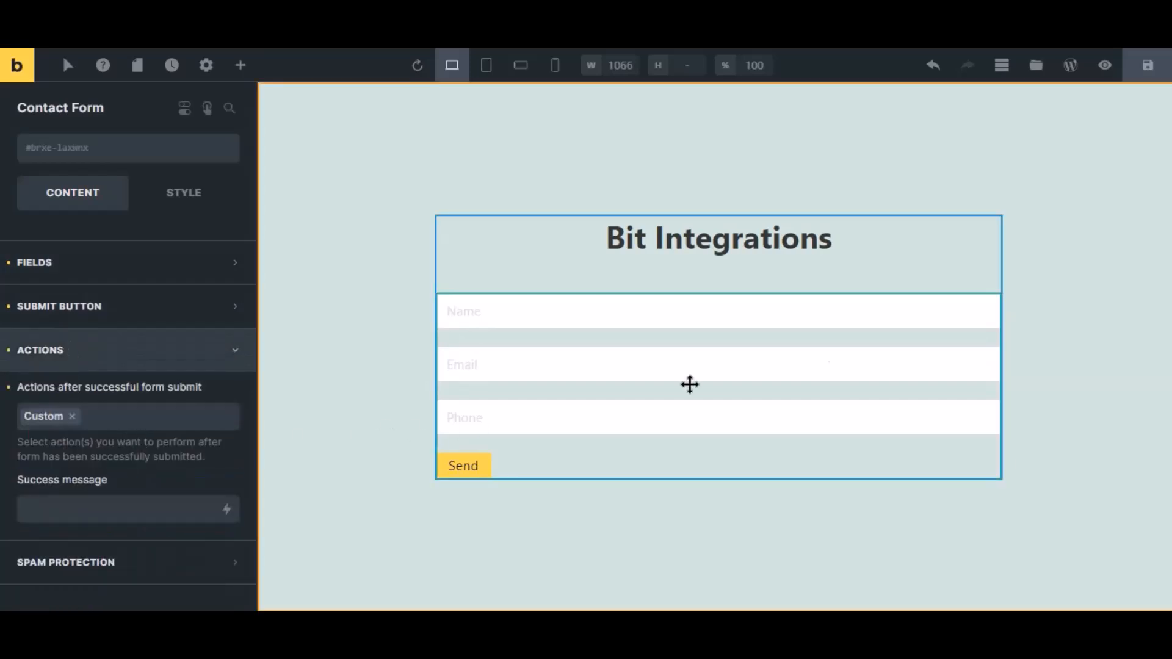
{"action": "left_click", "coordinate": [1148, 65]}
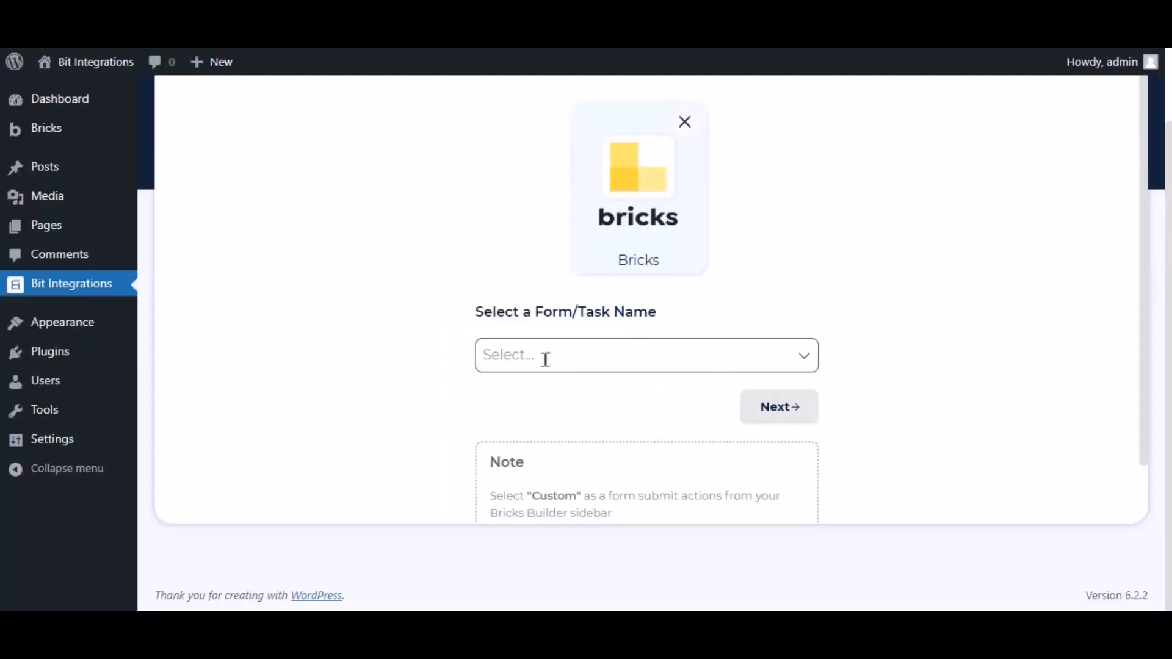
Choose Contact Form as the Bricks trigger form and continue to the action
{"action": "left_click", "coordinate": [545, 359]}
{"action": "left_click", "coordinate": [544, 391]}
{"action": "left_click", "coordinate": [648, 438]}
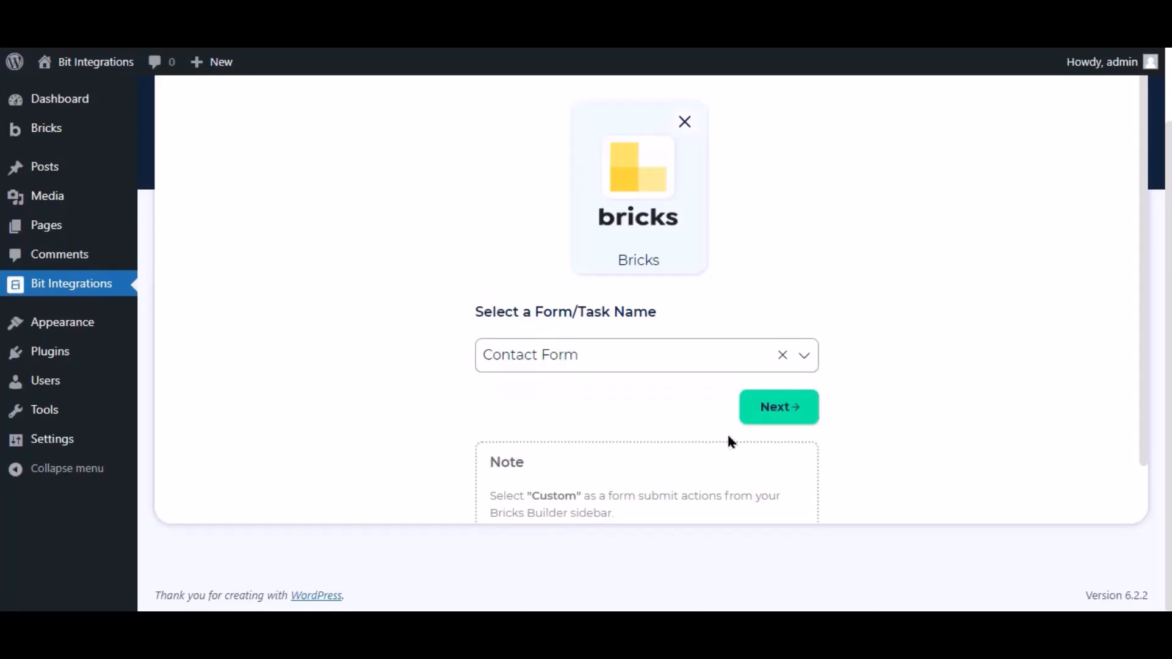
{"action": "left_click", "coordinate": [773, 421]}
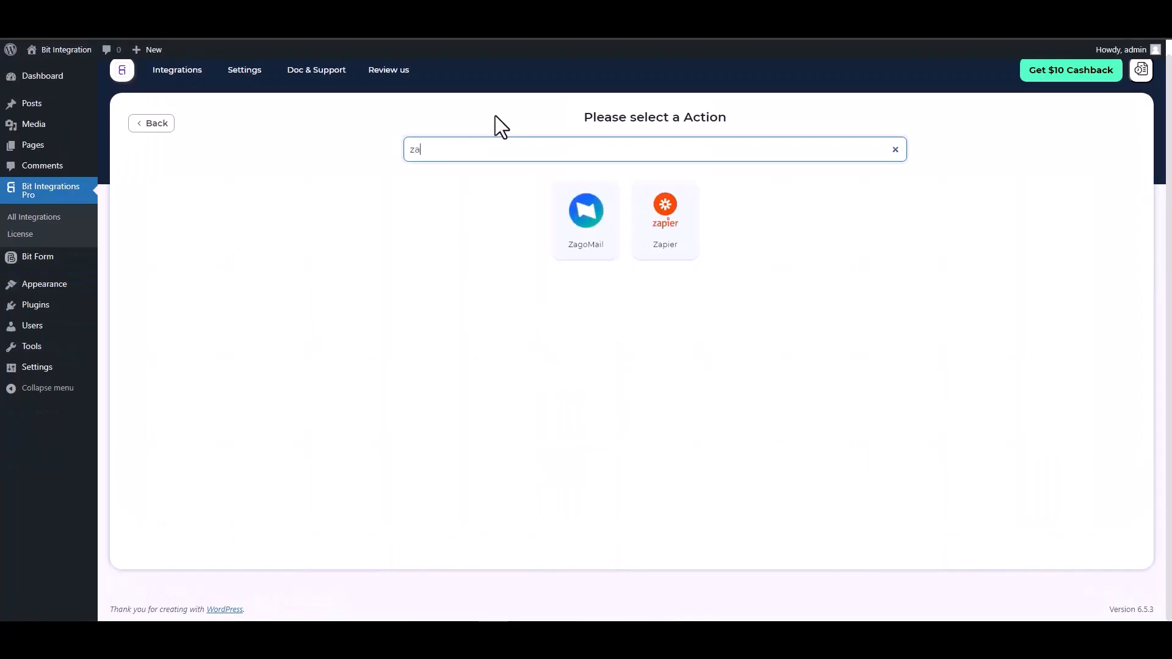
Select Zapier as the action and focus its webhook Link field
{"action": "type", "text": "ap"}
{"action": "left_click", "coordinate": [619, 233]}
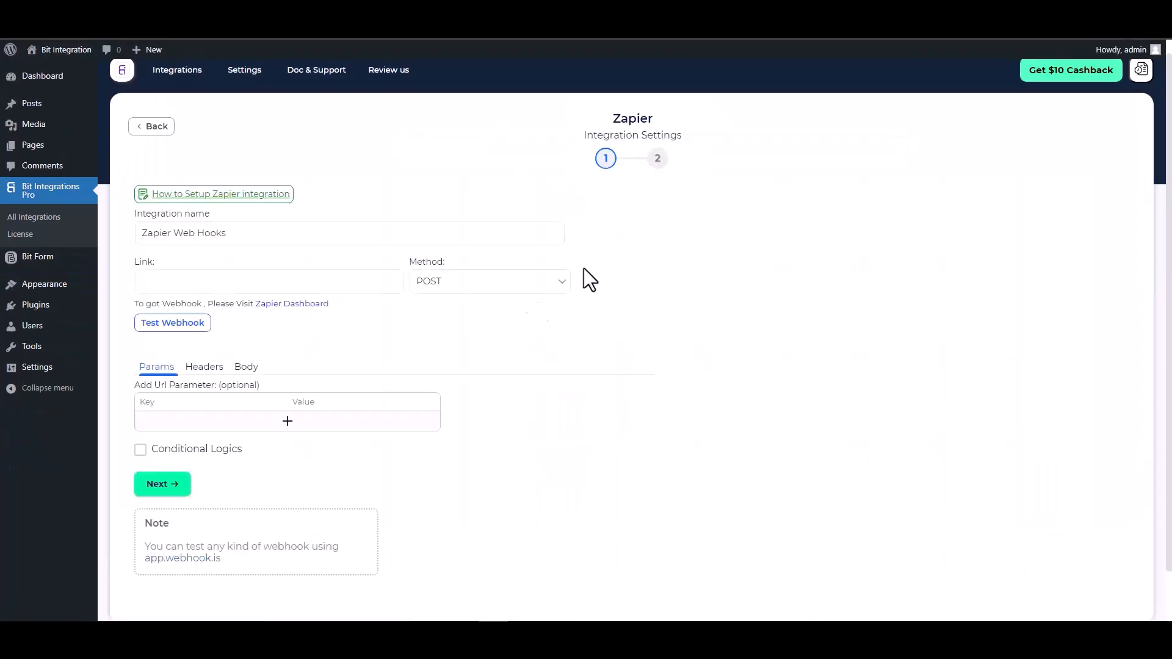
{"action": "left_click", "coordinate": [208, 280]}
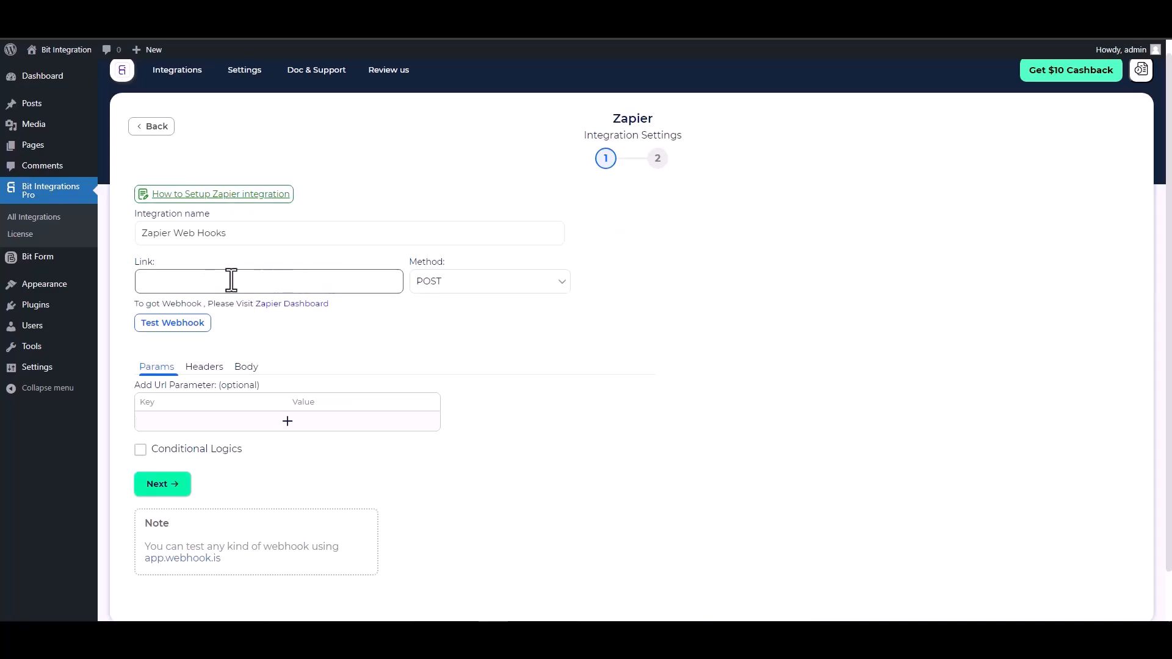
Create a new Zapier zap with Webhooks by Zapier as the trigger app
{"action": "left_click", "coordinate": [238, 18]}
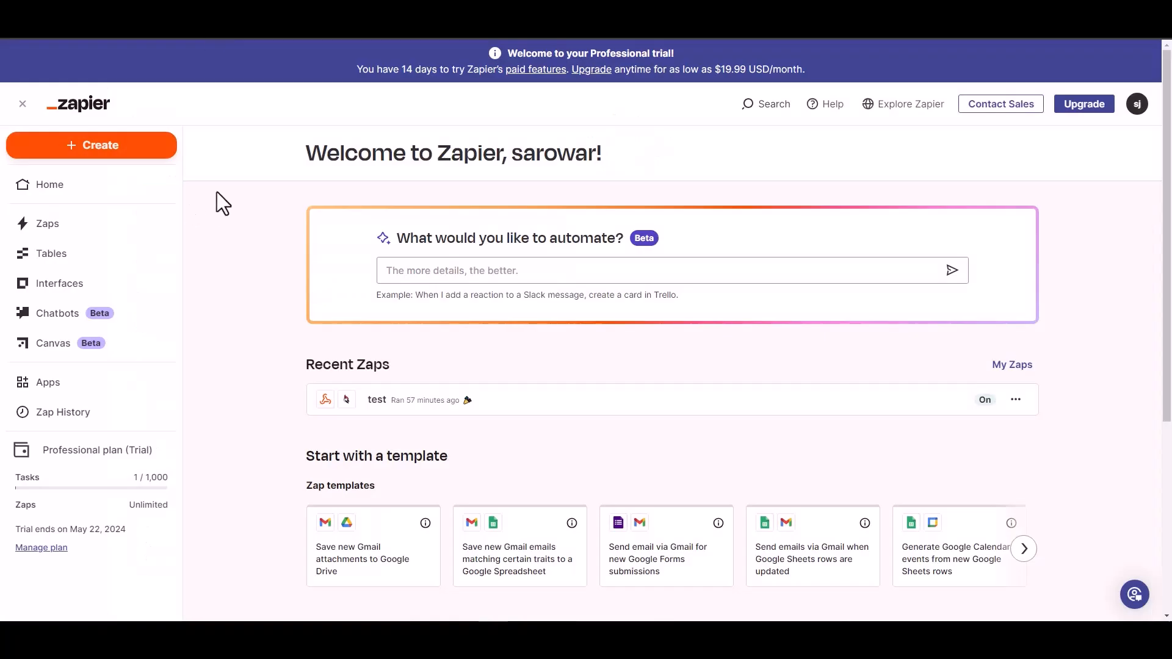
{"action": "left_click", "coordinate": [110, 150]}
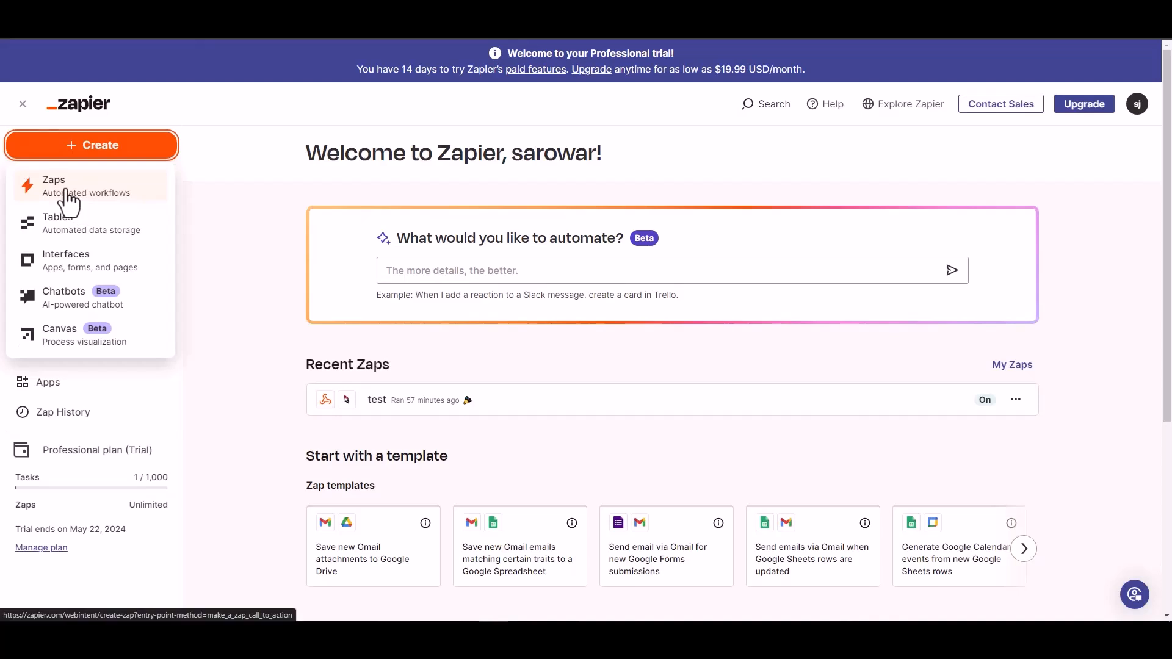
{"action": "left_click", "coordinate": [68, 191]}
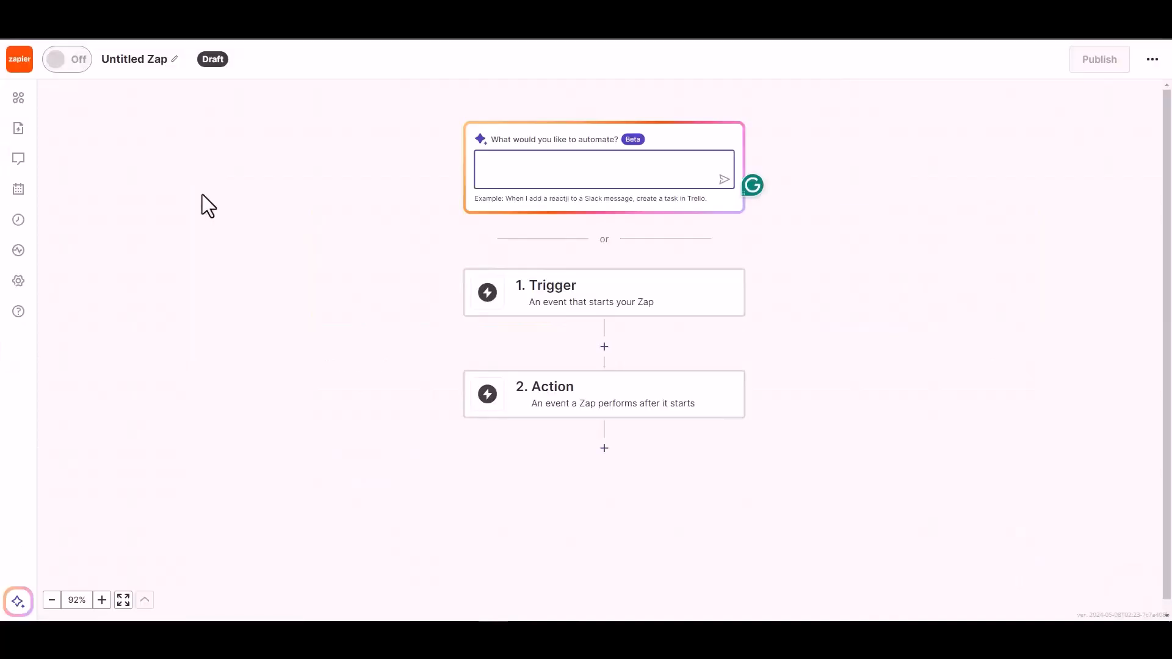
{"action": "left_click", "coordinate": [569, 295]}
{"action": "left_click", "coordinate": [569, 297]}
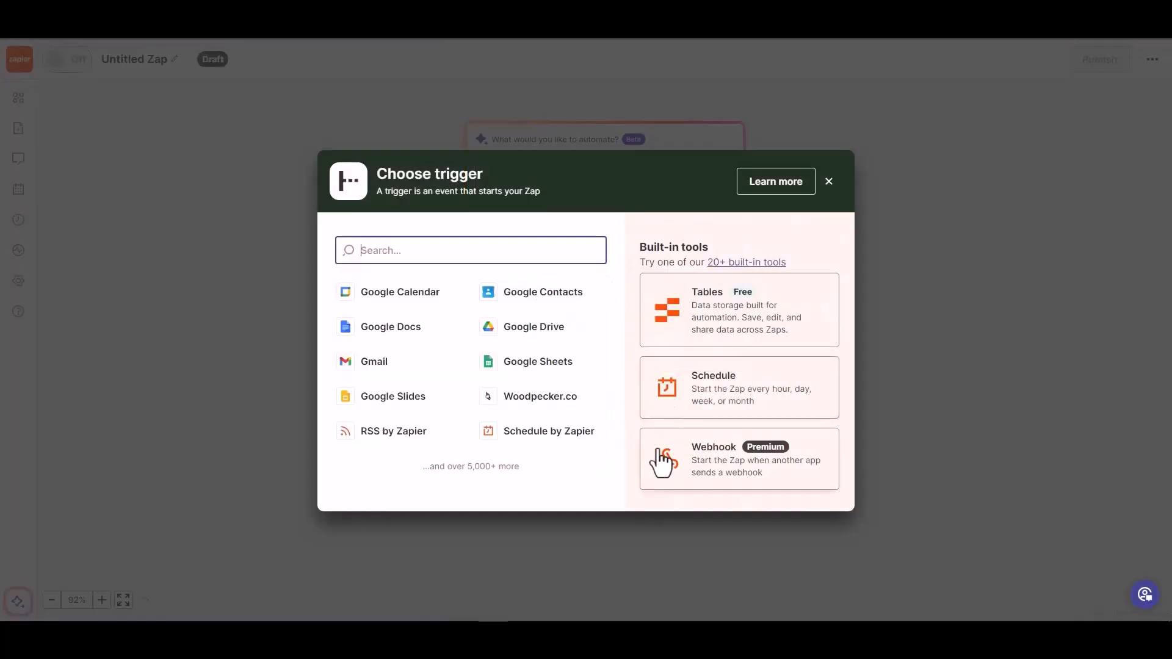
{"action": "left_click", "coordinate": [715, 469]}
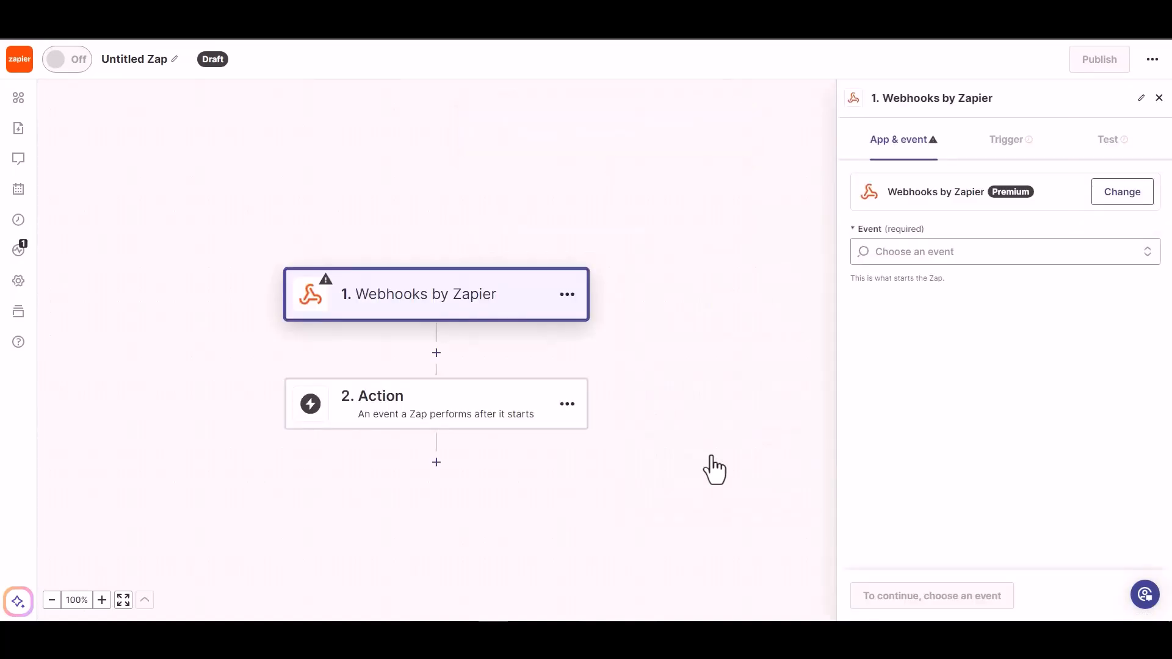
Set the trigger event to Catch Hook and copy the generated webhook URL
{"action": "left_click", "coordinate": [943, 256]}
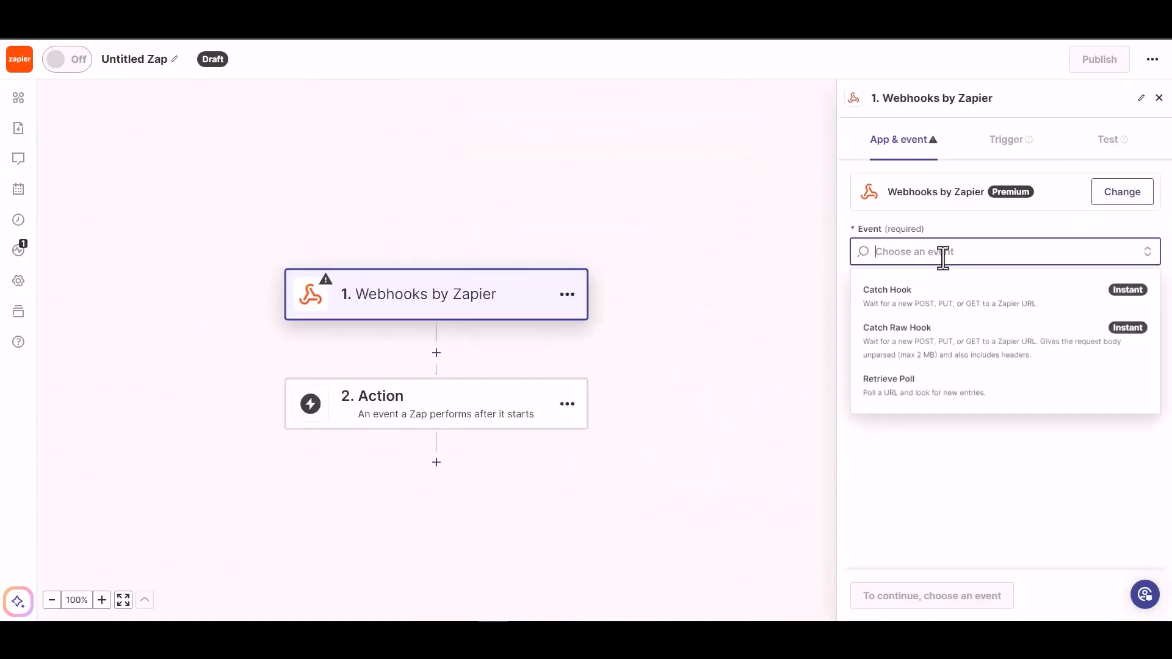
{"action": "left_click", "coordinate": [939, 315]}
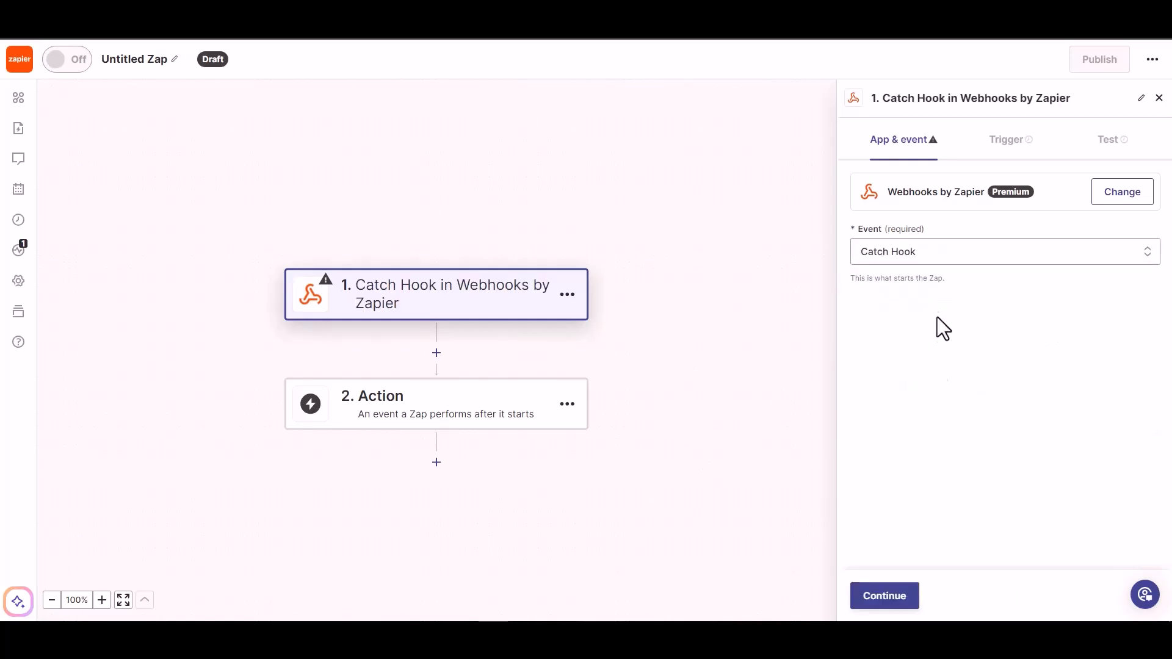
{"action": "left_click", "coordinate": [885, 602]}
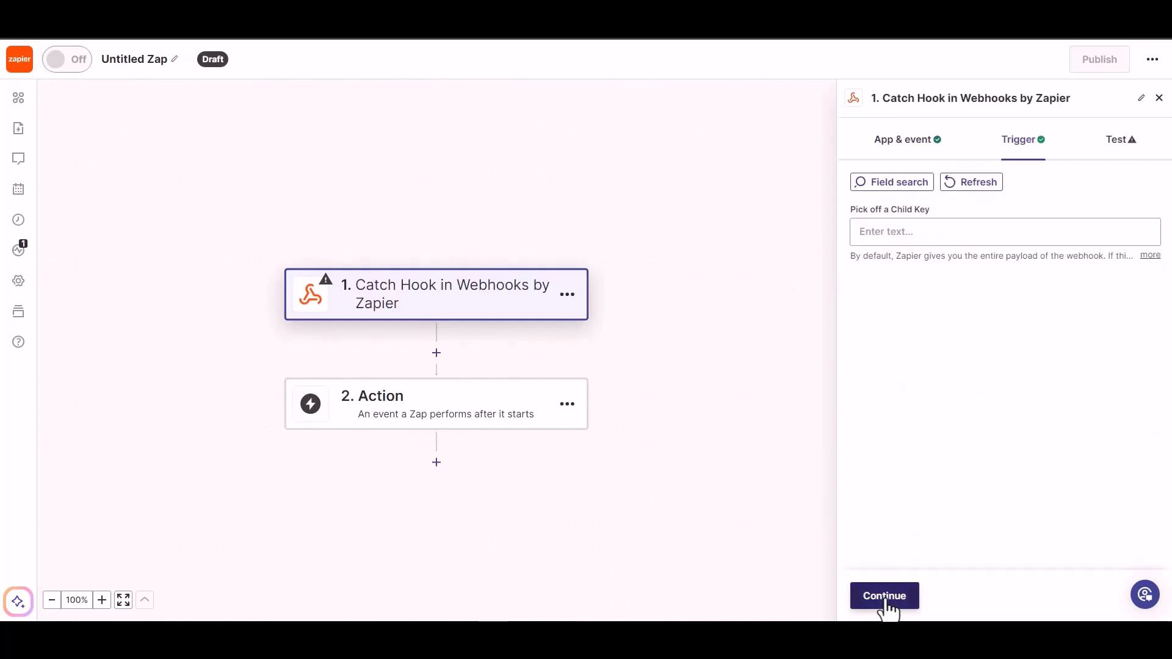
{"action": "left_click", "coordinate": [887, 601]}
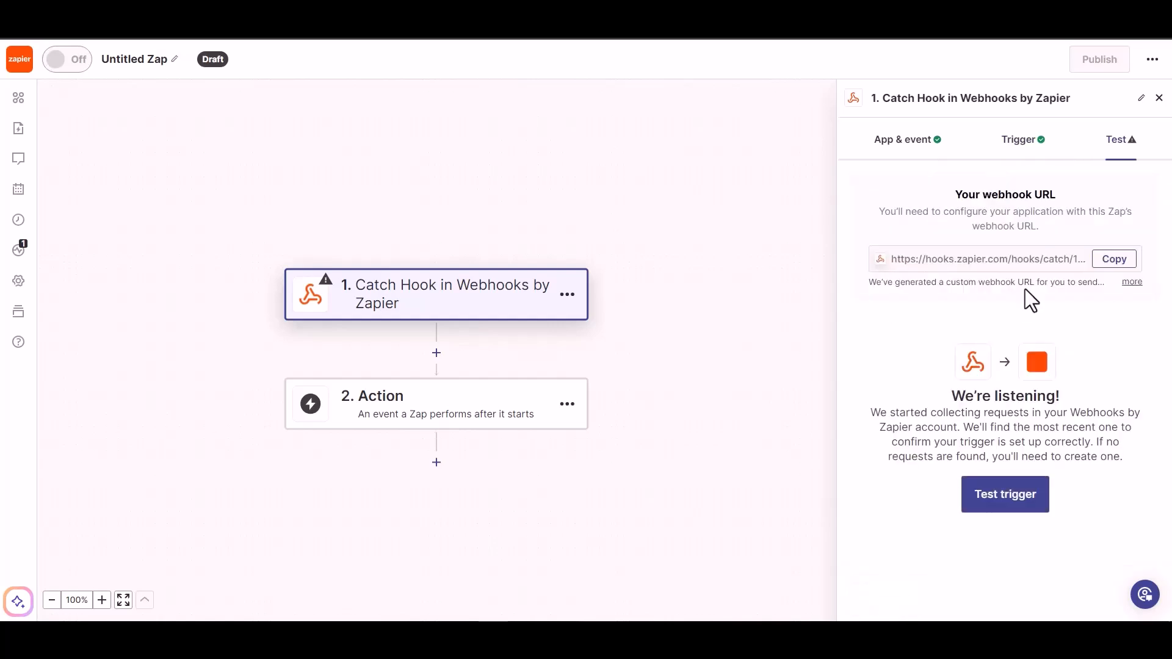
{"action": "left_click", "coordinate": [1110, 257]}
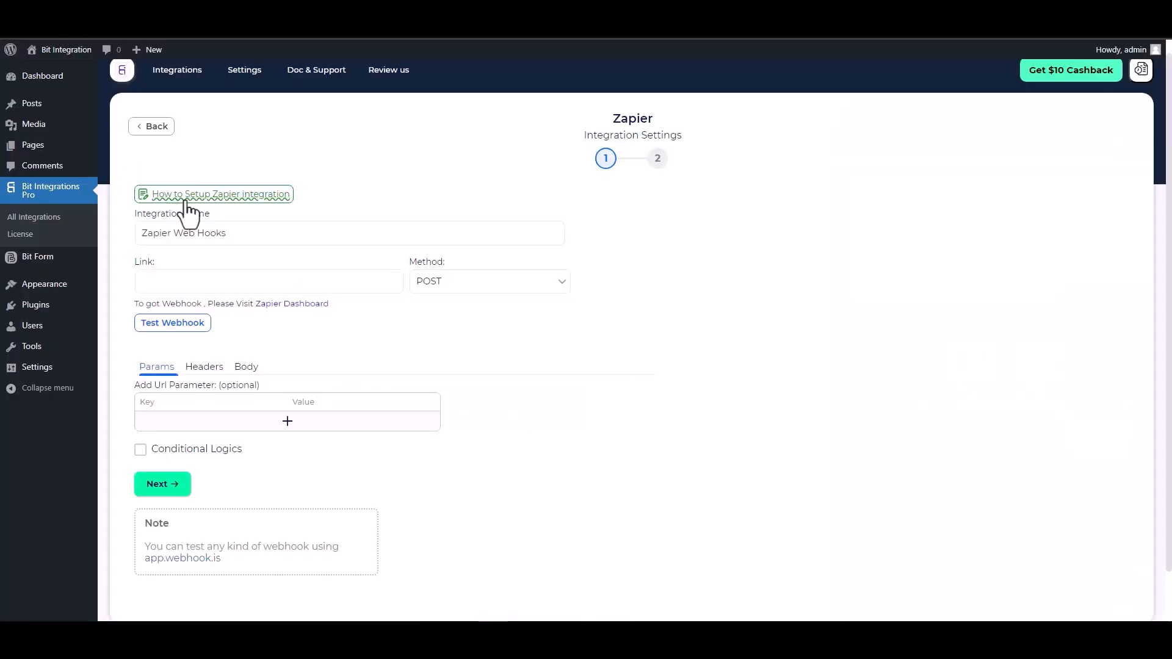
{"action": "left_click", "coordinate": [215, 280]}
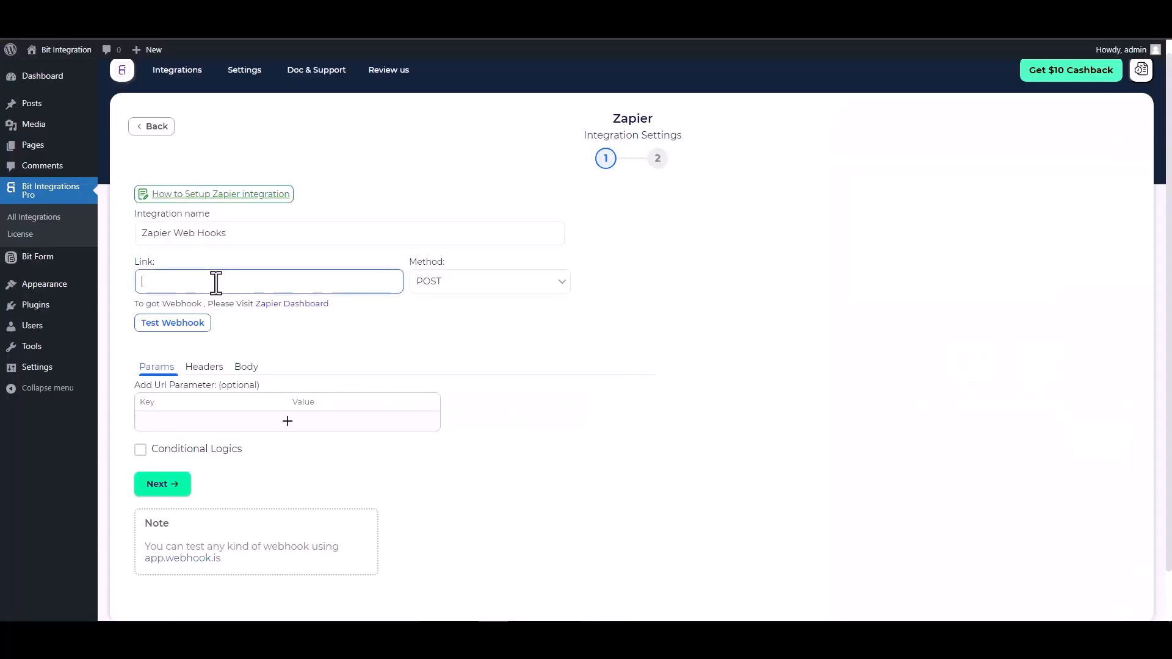
Paste the Zapier webhook URL and send all form data as application/json
{"action": "key", "text": "ctrl+v"}
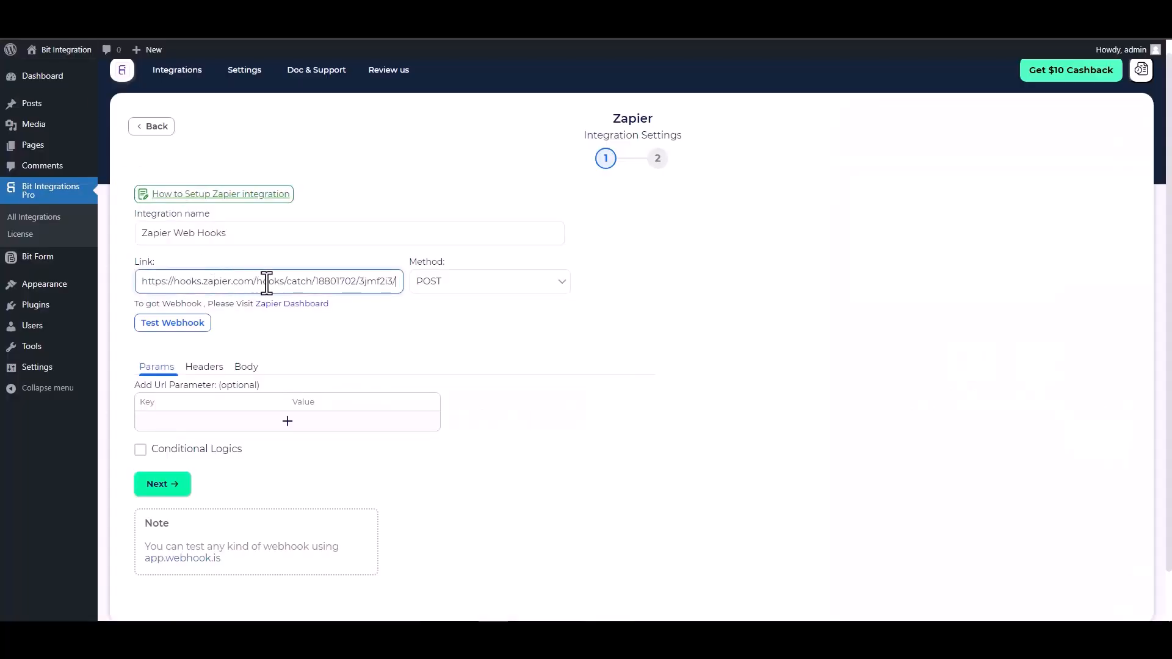
{"action": "left_click", "coordinate": [245, 367]}
{"action": "left_click", "coordinate": [195, 397]}
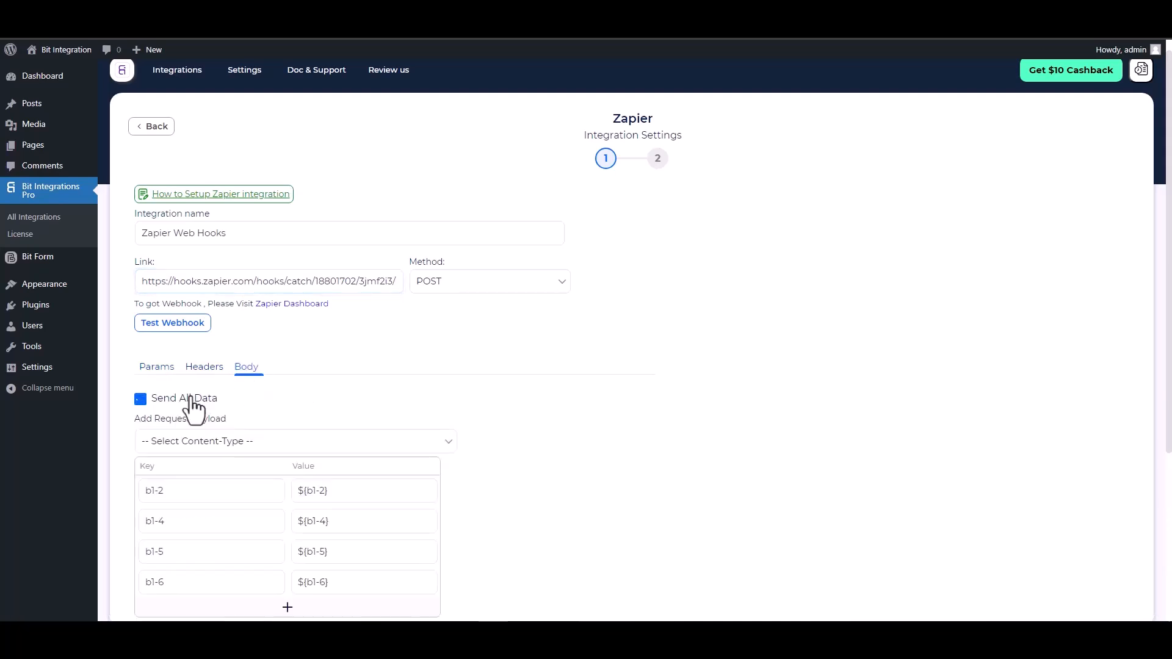
{"action": "scroll", "coordinate": [261, 388], "scroll_direction": "down", "scroll_amount": 2}
{"action": "left_click", "coordinate": [287, 324]}
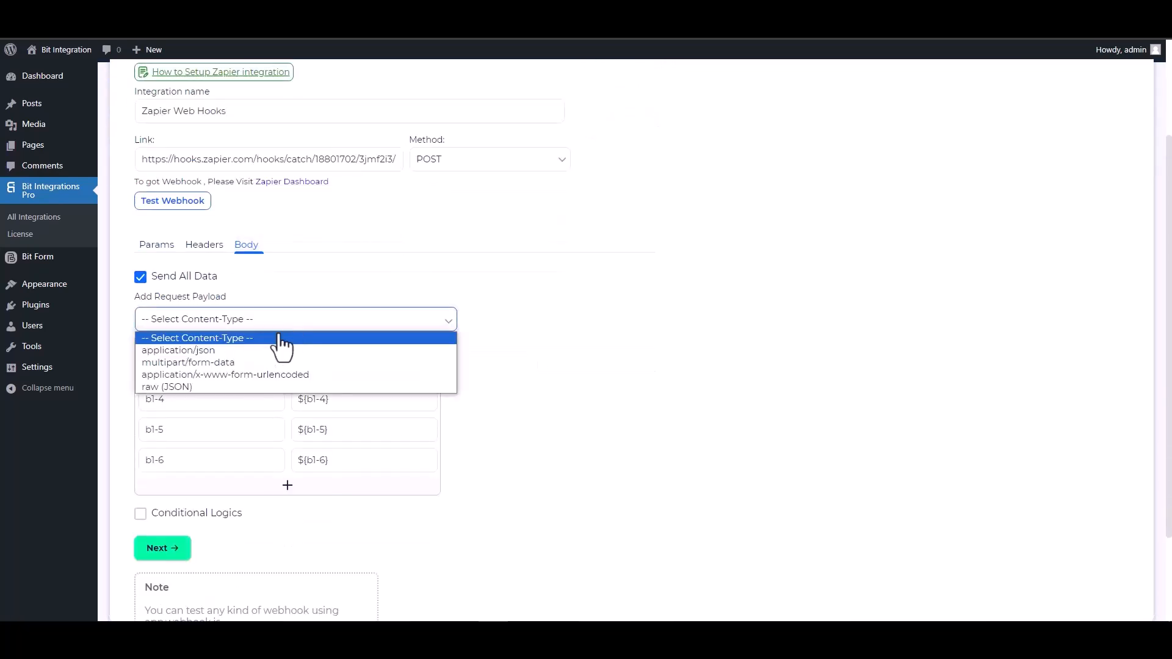
{"action": "left_click", "coordinate": [221, 353]}
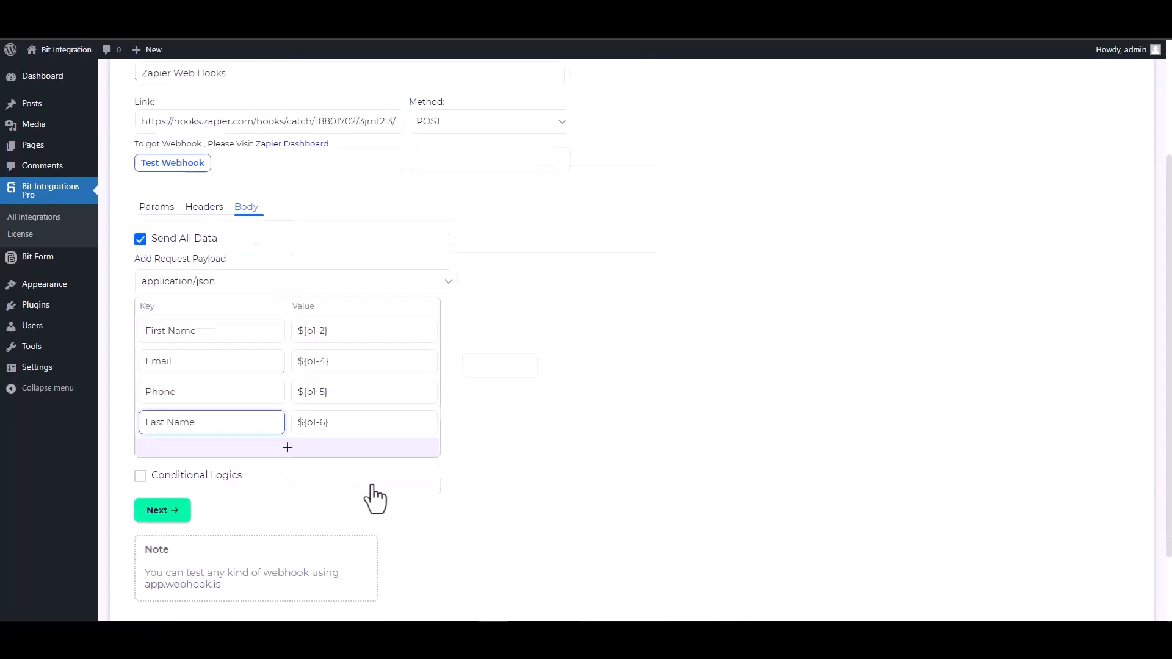
{"action": "scroll", "coordinate": [385, 489], "scroll_direction": "down", "scroll_amount": 2}
Leave conditional logic off, send a test request, then finish and save the integration
{"action": "left_click", "coordinate": [182, 396]}
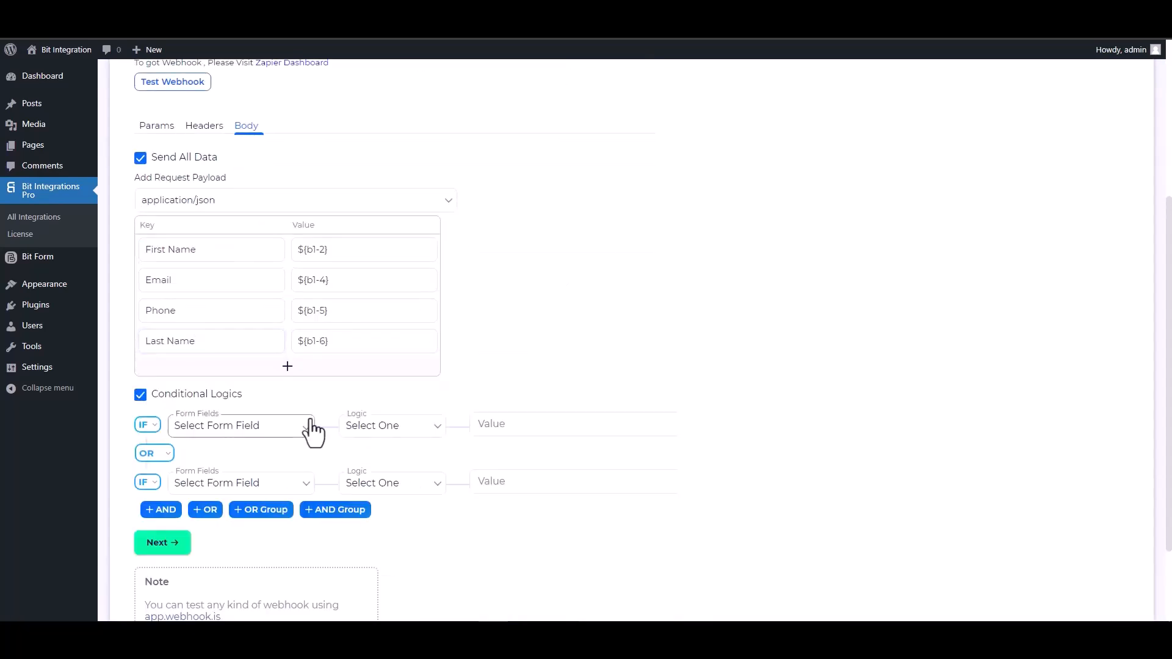
{"action": "scroll", "coordinate": [393, 450], "scroll_direction": "down", "scroll_amount": 2}
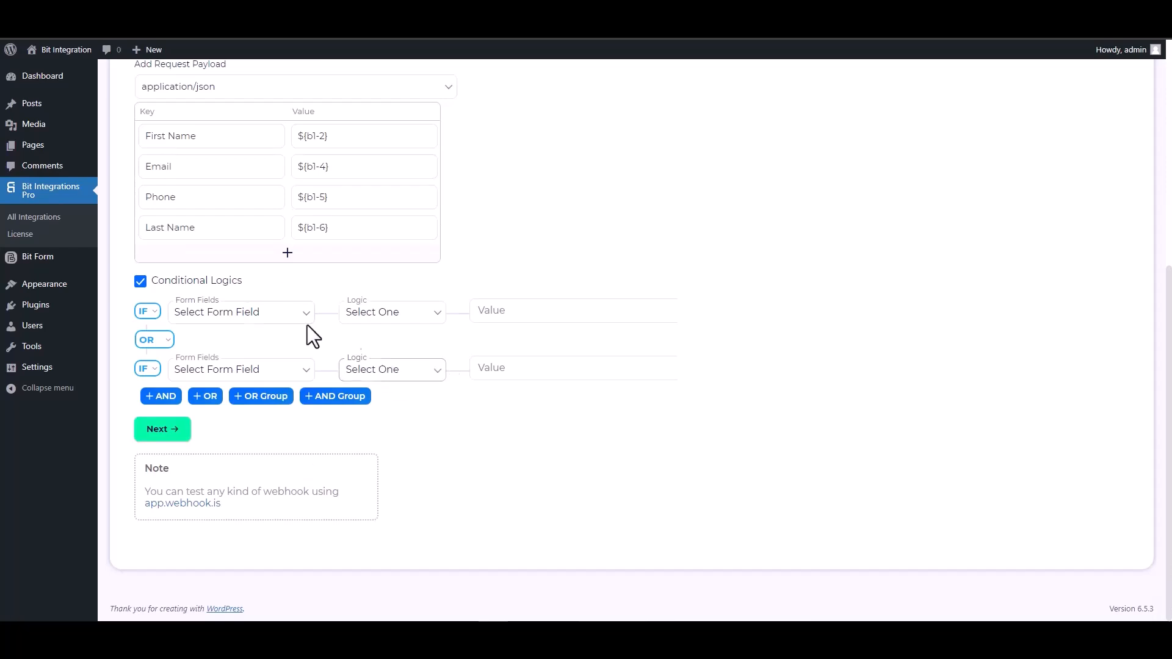
{"action": "left_click", "coordinate": [141, 281]}
{"action": "scroll", "coordinate": [534, 369], "scroll_direction": "up", "scroll_amount": 5}
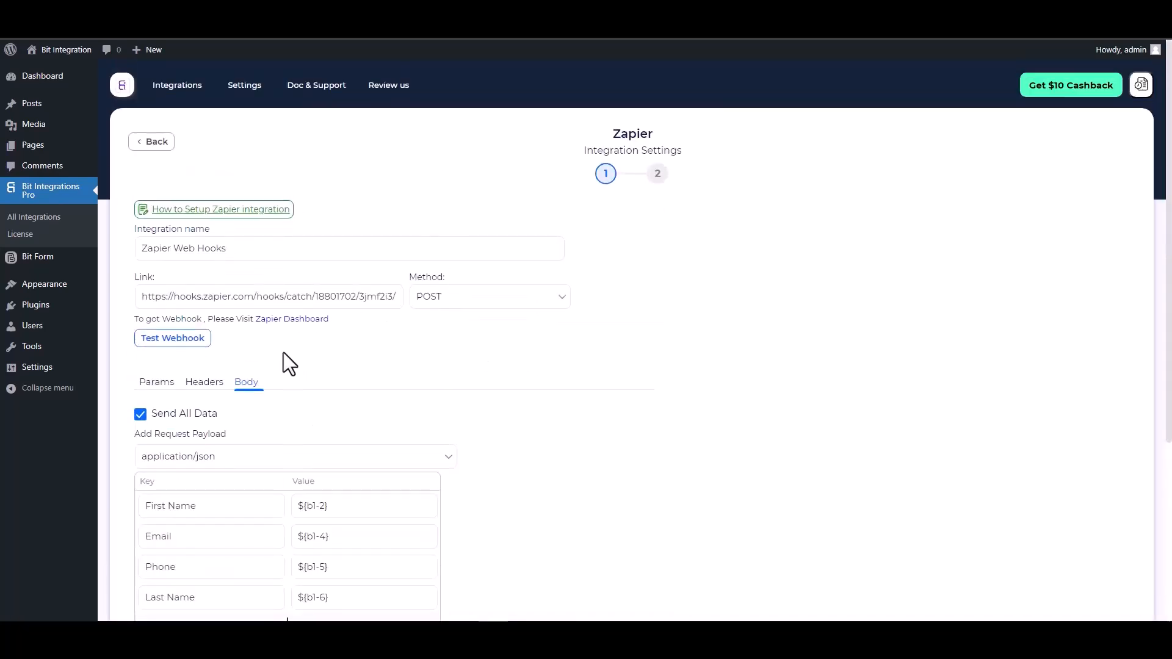
{"action": "left_click", "coordinate": [173, 338]}
{"action": "scroll", "coordinate": [485, 379], "scroll_direction": "down", "scroll_amount": 1}
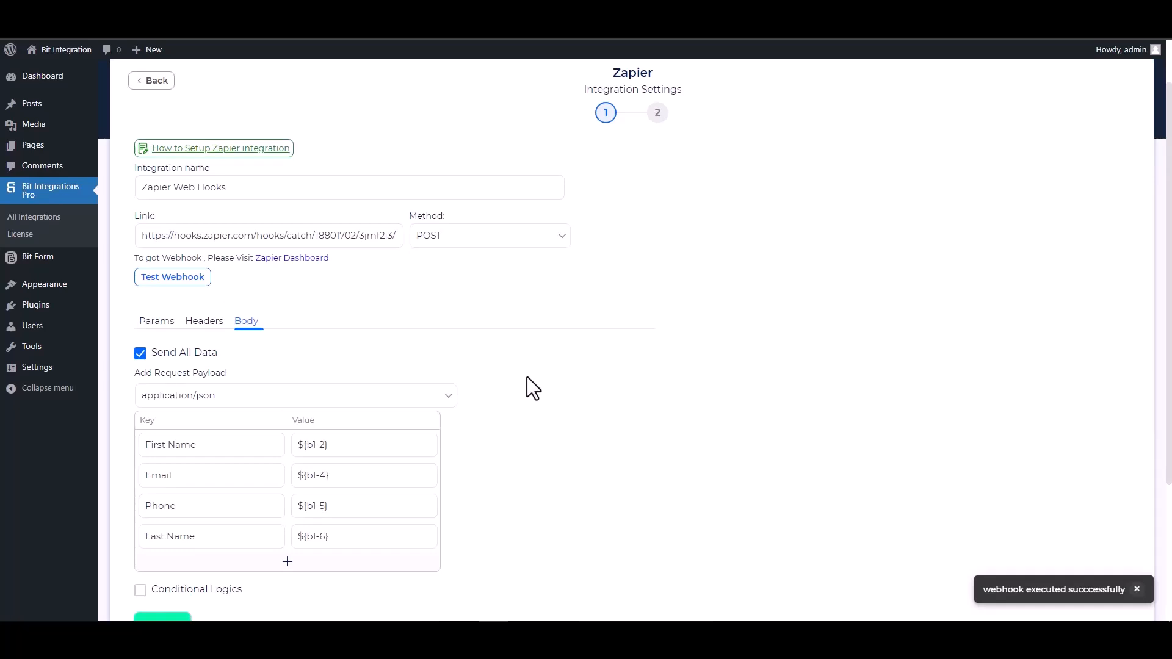
{"action": "scroll", "coordinate": [526, 377], "scroll_direction": "down", "scroll_amount": 1}
{"action": "left_click", "coordinate": [178, 563]}
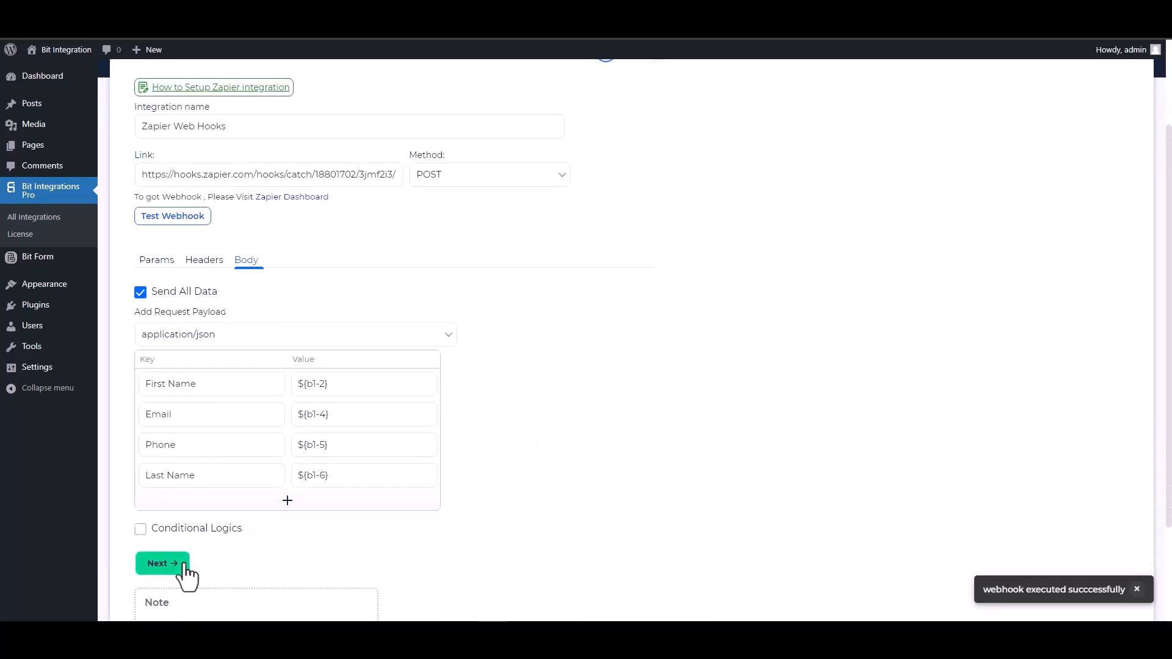
{"action": "left_click", "coordinate": [626, 245]}
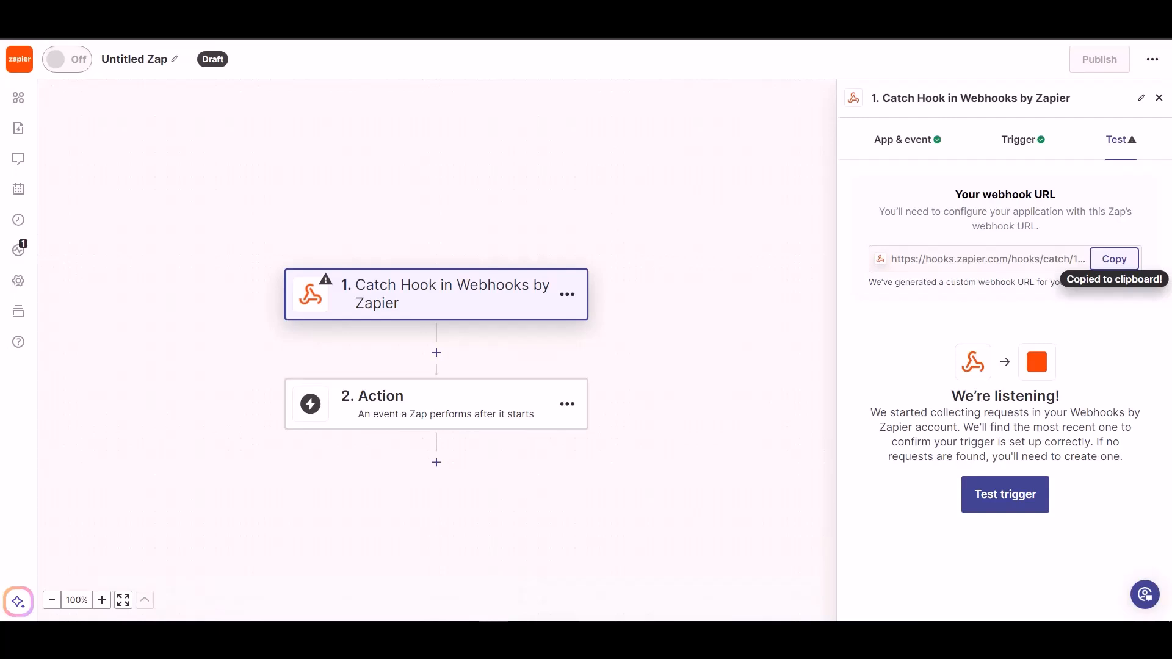
Test the trigger to pull request A, then add Woodpecker.co with Create/Update Prospect
{"action": "left_click", "coordinate": [993, 495]}
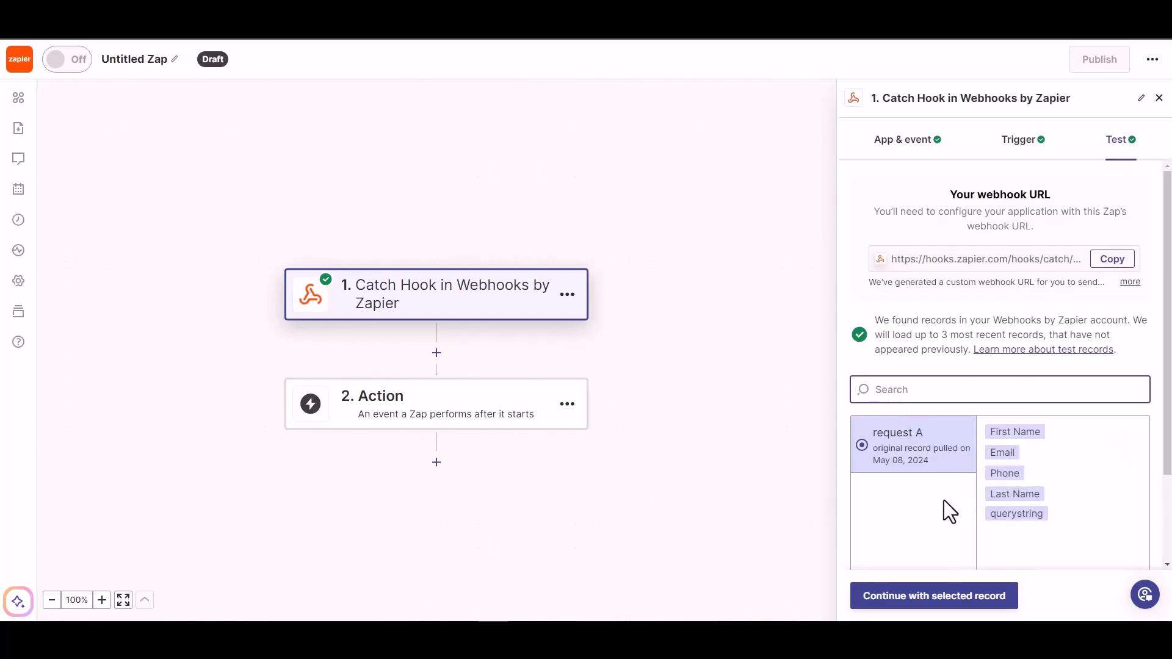
{"action": "left_click", "coordinate": [944, 601]}
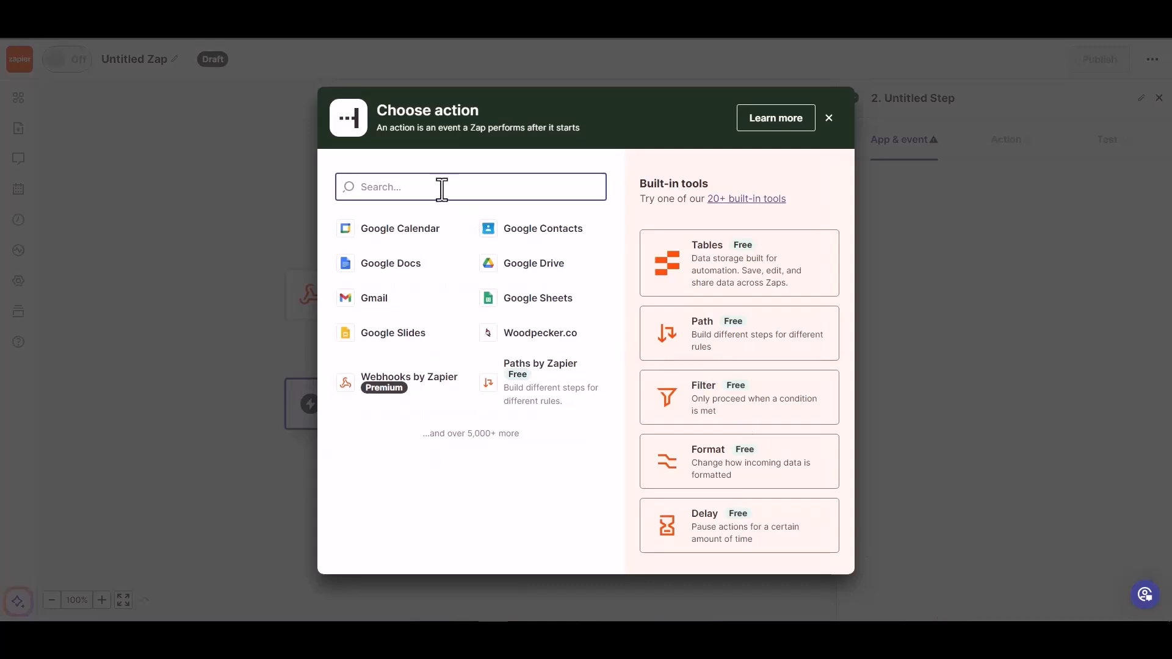
{"action": "type", "text": "wood"}
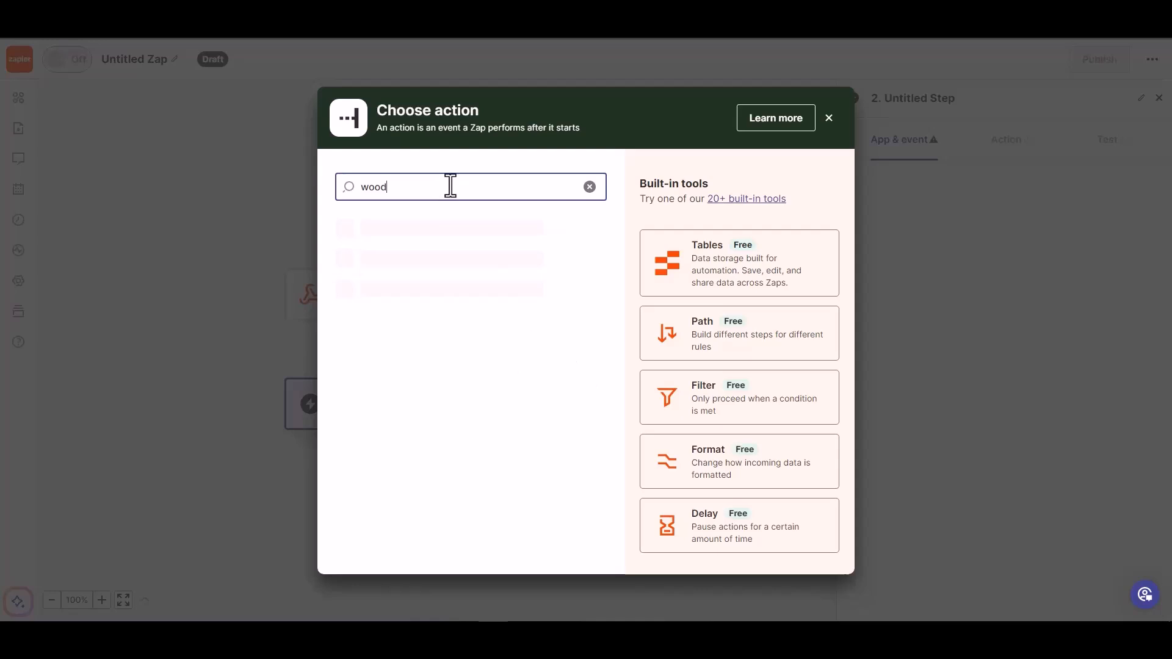
{"action": "left_click", "coordinate": [427, 238]}
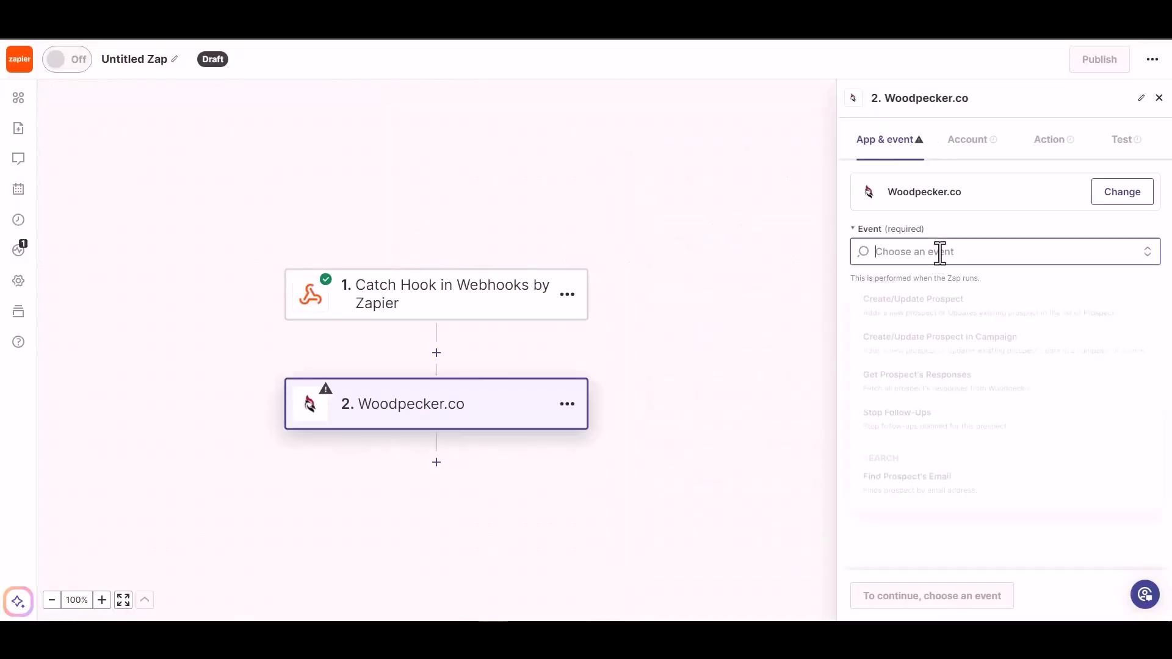
{"action": "left_click", "coordinate": [941, 252]}
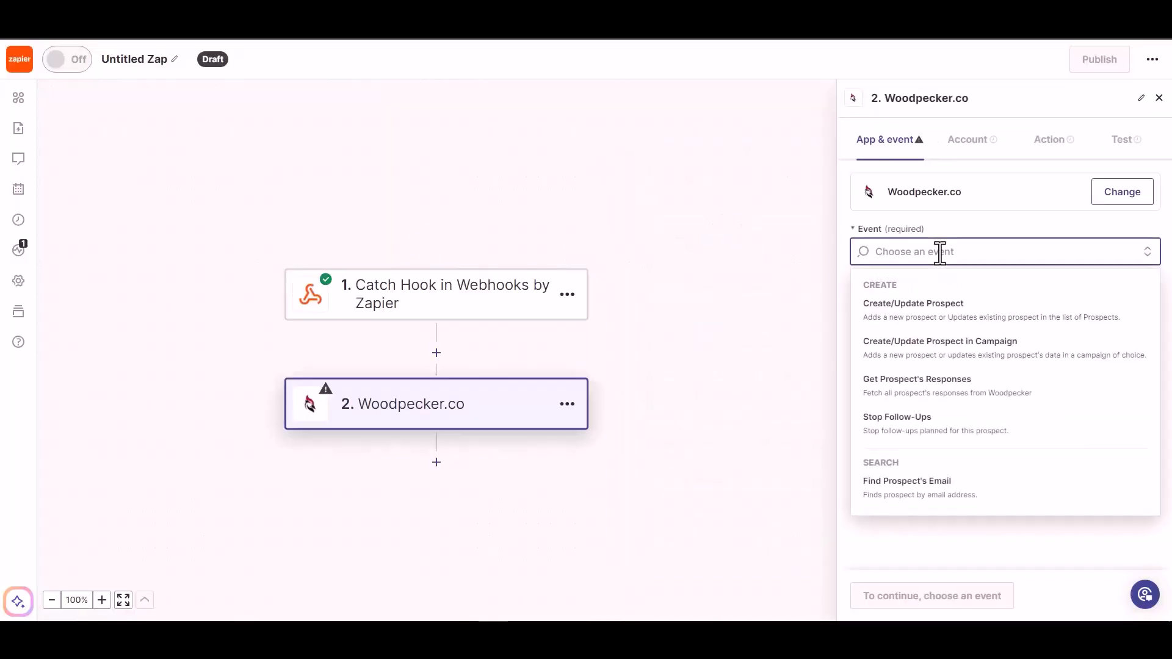
{"action": "left_click", "coordinate": [940, 318]}
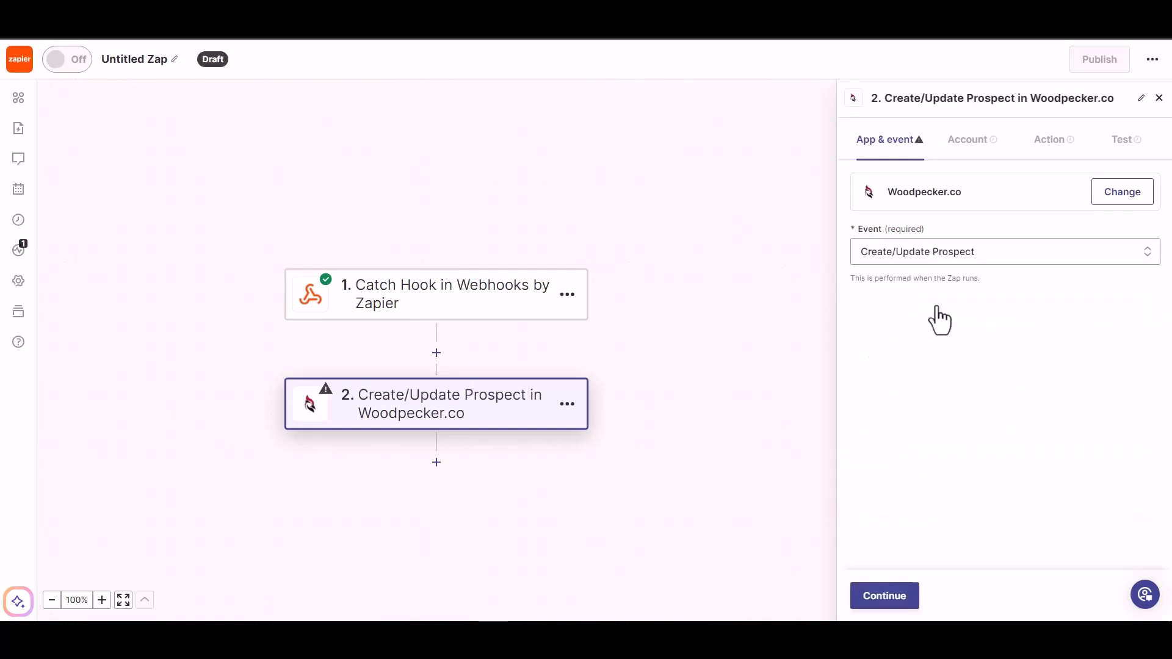
Keep the connected Woodpecker.co account and map the webhook's Email into Email
{"action": "left_click", "coordinate": [878, 603]}
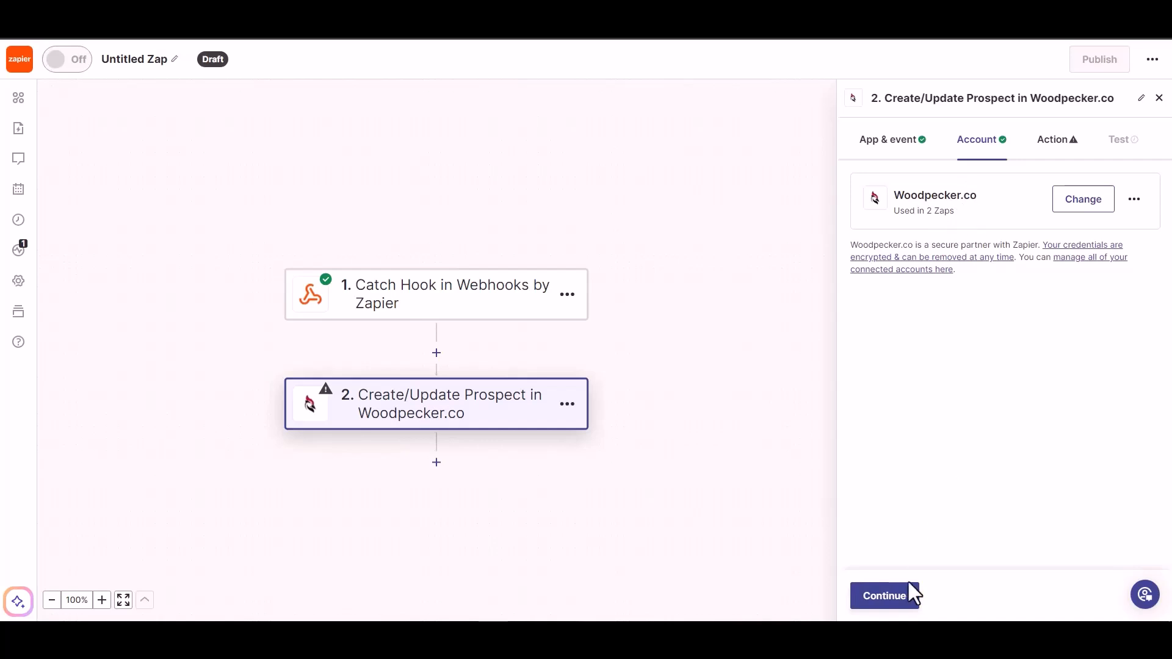
{"action": "left_click", "coordinate": [881, 603]}
{"action": "left_click", "coordinate": [913, 231]}
{"action": "left_click", "coordinate": [903, 372]}
{"action": "left_click", "coordinate": [1028, 200]}
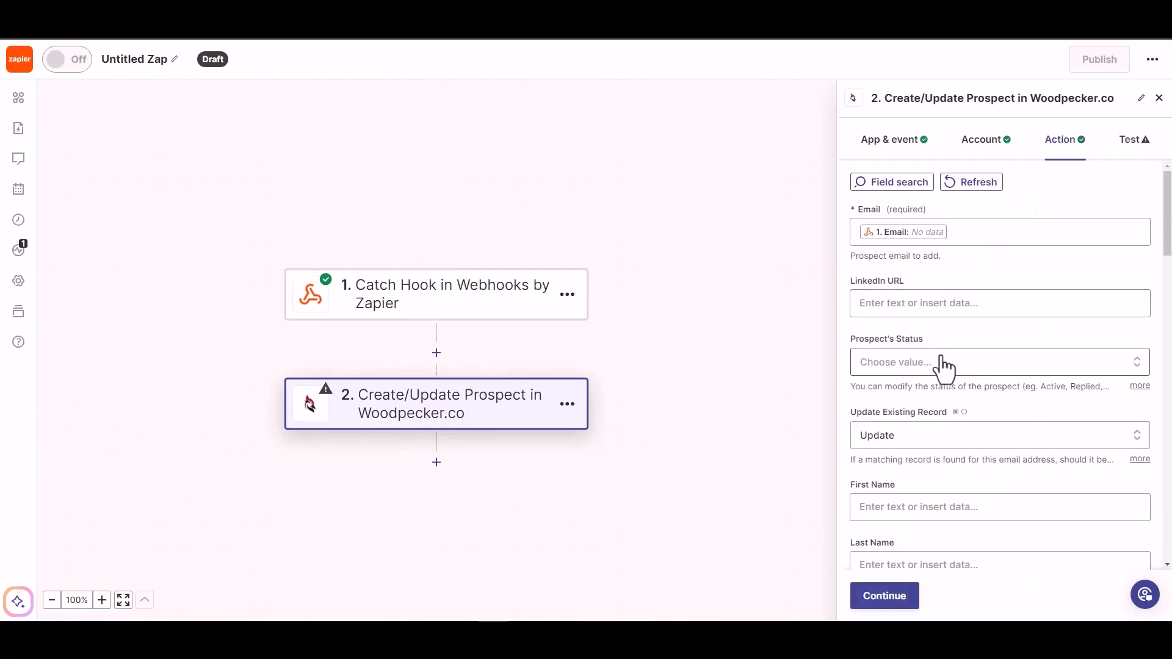
Set the prospect's Status to ACTIVE
{"action": "left_click", "coordinate": [925, 367]}
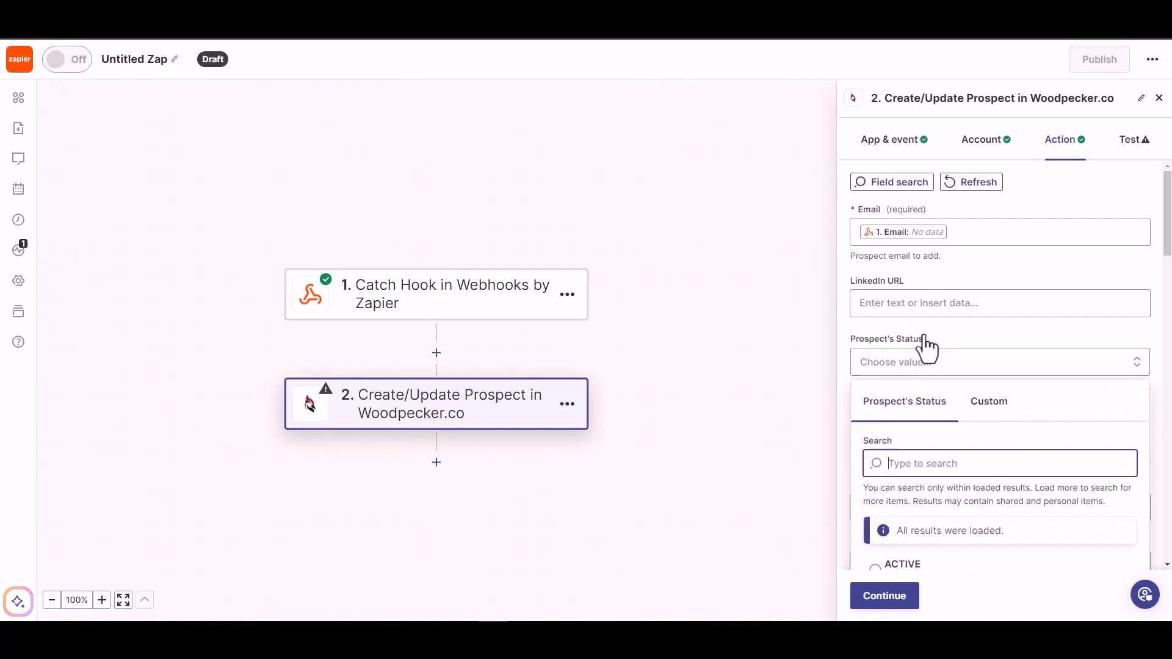
{"action": "left_click", "coordinate": [935, 303]}
{"action": "left_click", "coordinate": [967, 286]}
{"action": "scroll", "coordinate": [974, 299], "scroll_direction": "down", "scroll_amount": 1}
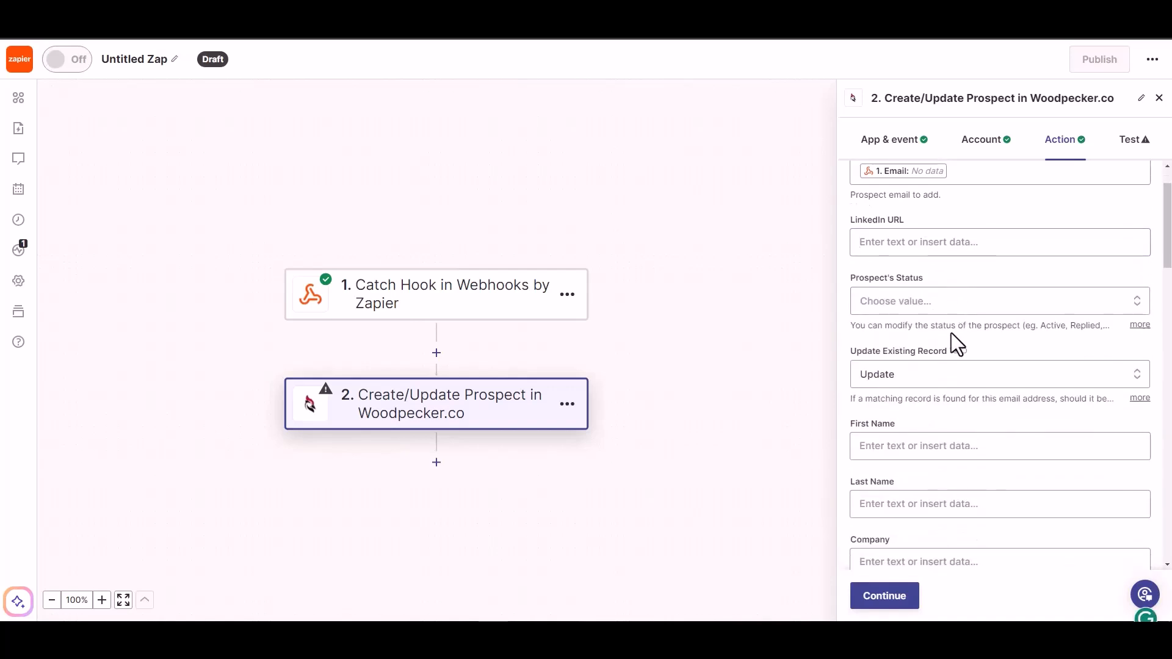
{"action": "left_click", "coordinate": [977, 302]}
{"action": "left_click", "coordinate": [903, 511]}
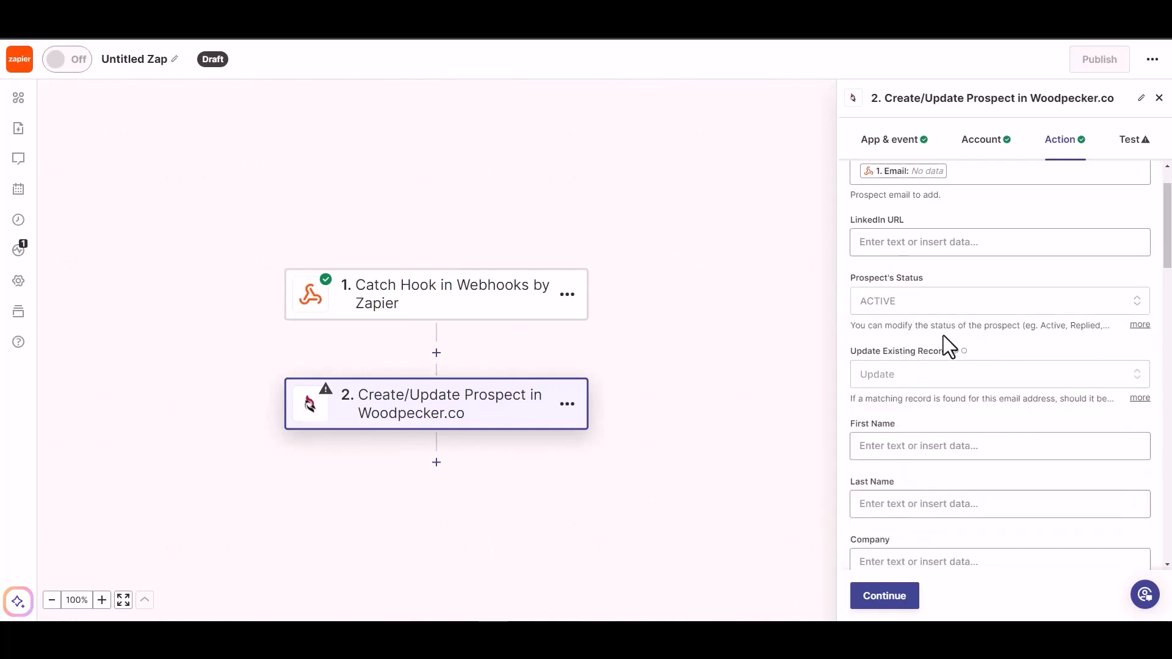
{"action": "scroll", "coordinate": [928, 398], "scroll_direction": "down", "scroll_amount": 1}
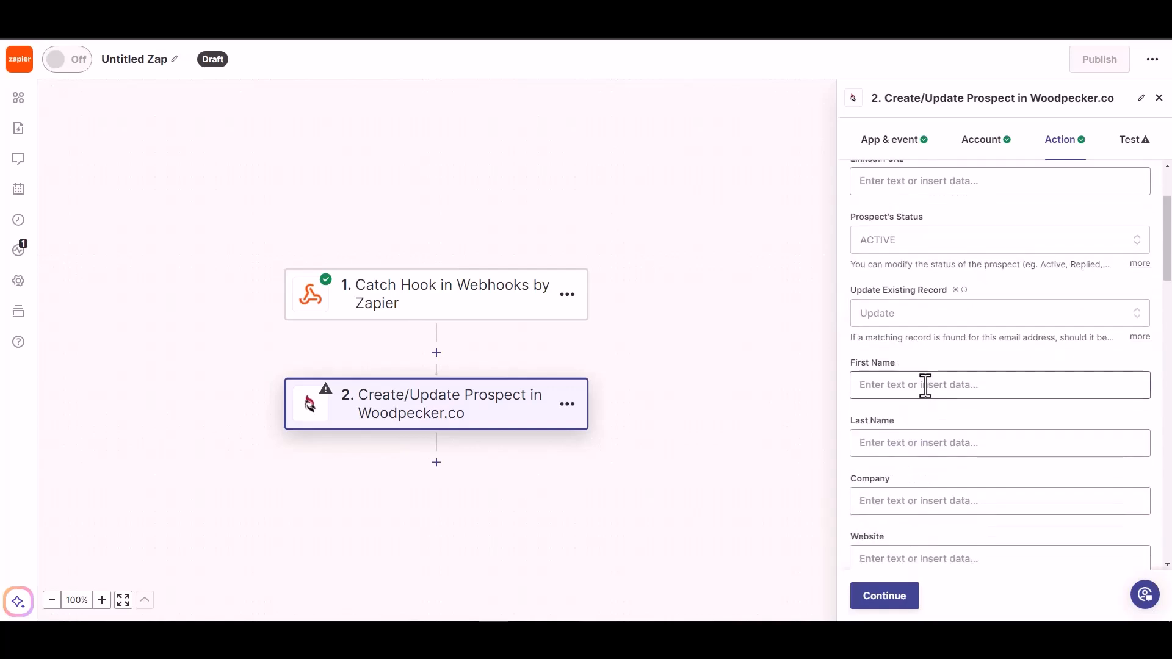
Map the webhook's First Name, Last Name and Phone into the matching prospect fields
{"action": "left_click", "coordinate": [926, 385]}
{"action": "left_click", "coordinate": [910, 553]}
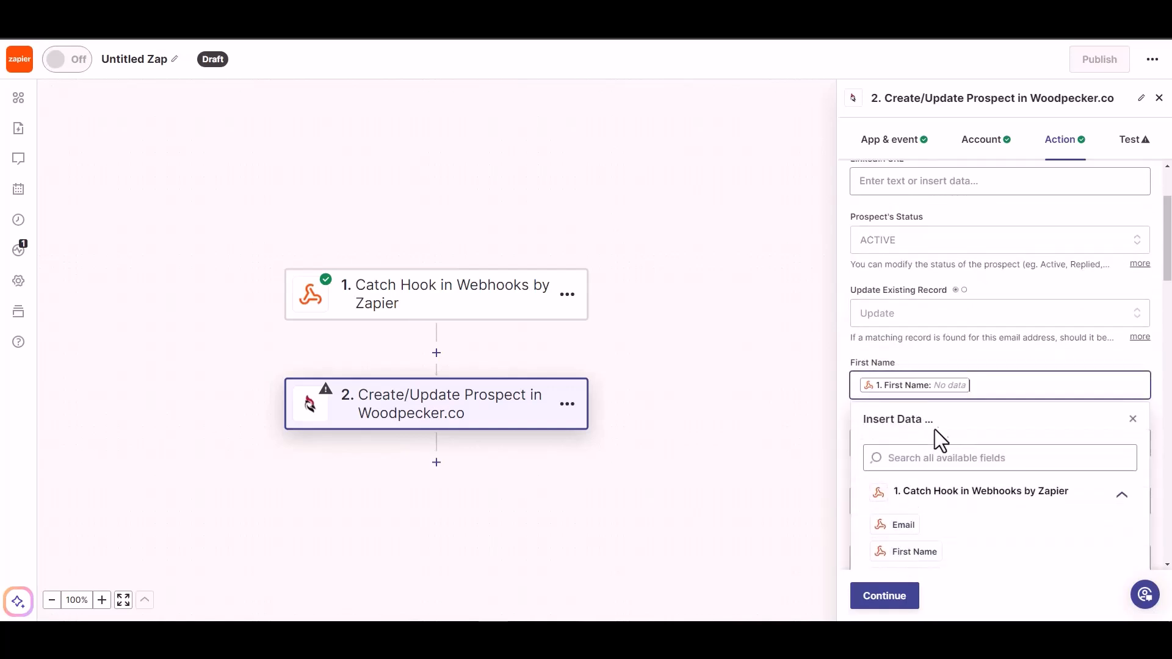
{"action": "scroll", "coordinate": [980, 349], "scroll_direction": "down", "scroll_amount": 2}
{"action": "left_click", "coordinate": [963, 322]}
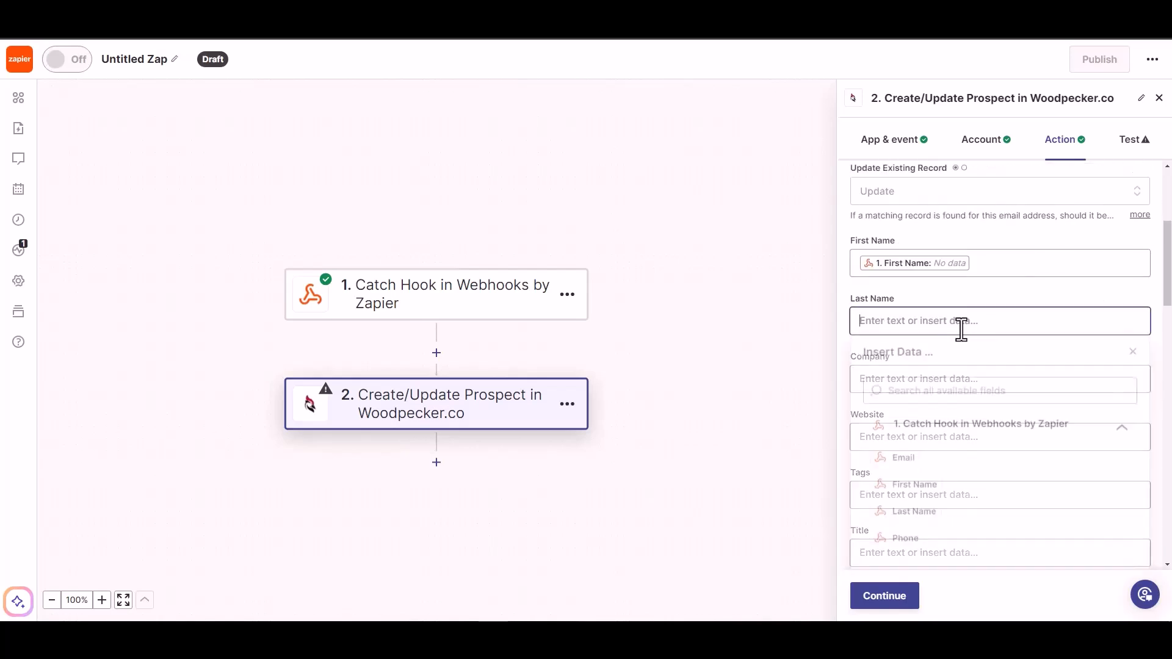
{"action": "left_click", "coordinate": [902, 514]}
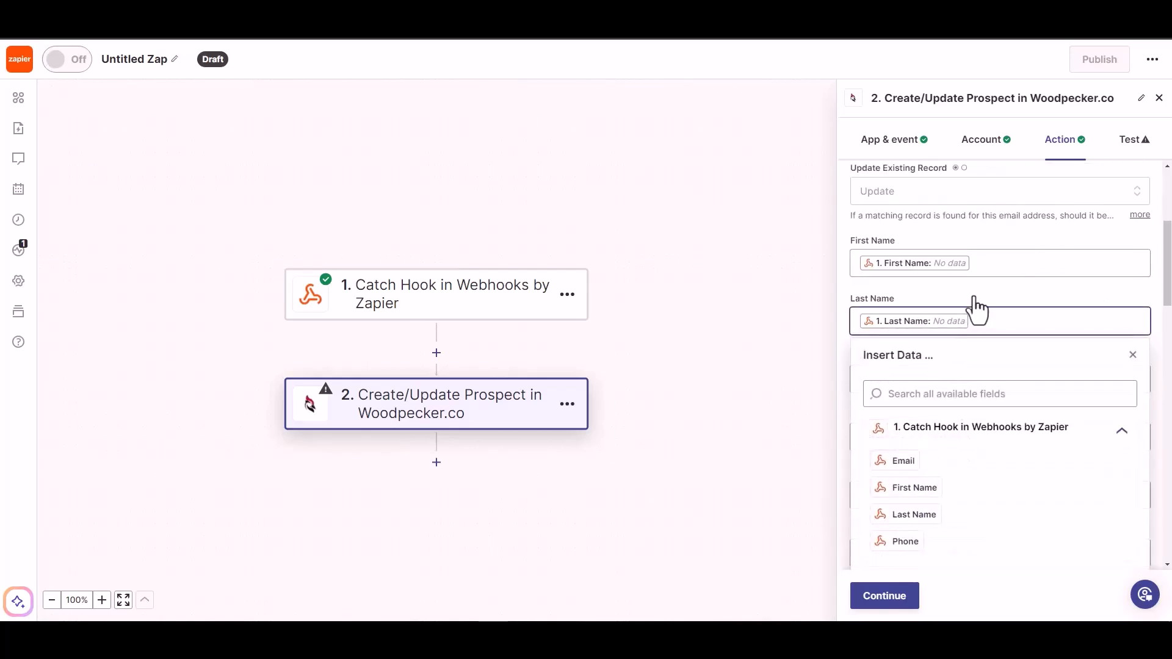
{"action": "scroll", "coordinate": [977, 312], "scroll_direction": "down", "scroll_amount": 2}
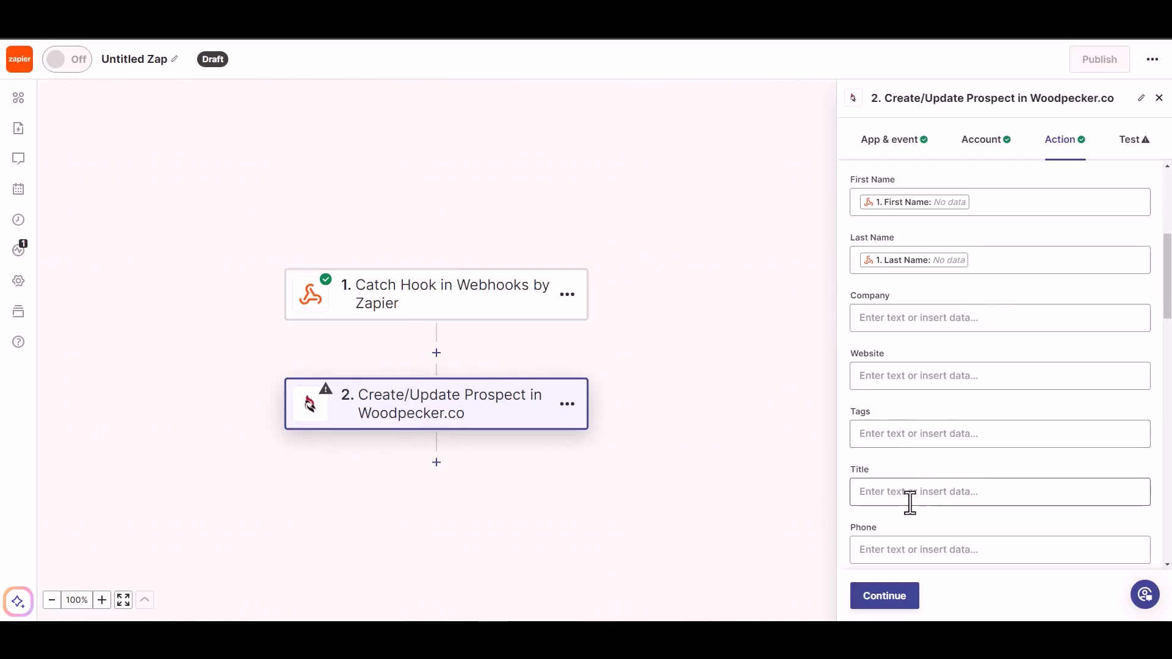
{"action": "scroll", "coordinate": [908, 502], "scroll_direction": "down", "scroll_amount": 1}
{"action": "left_click", "coordinate": [918, 488]}
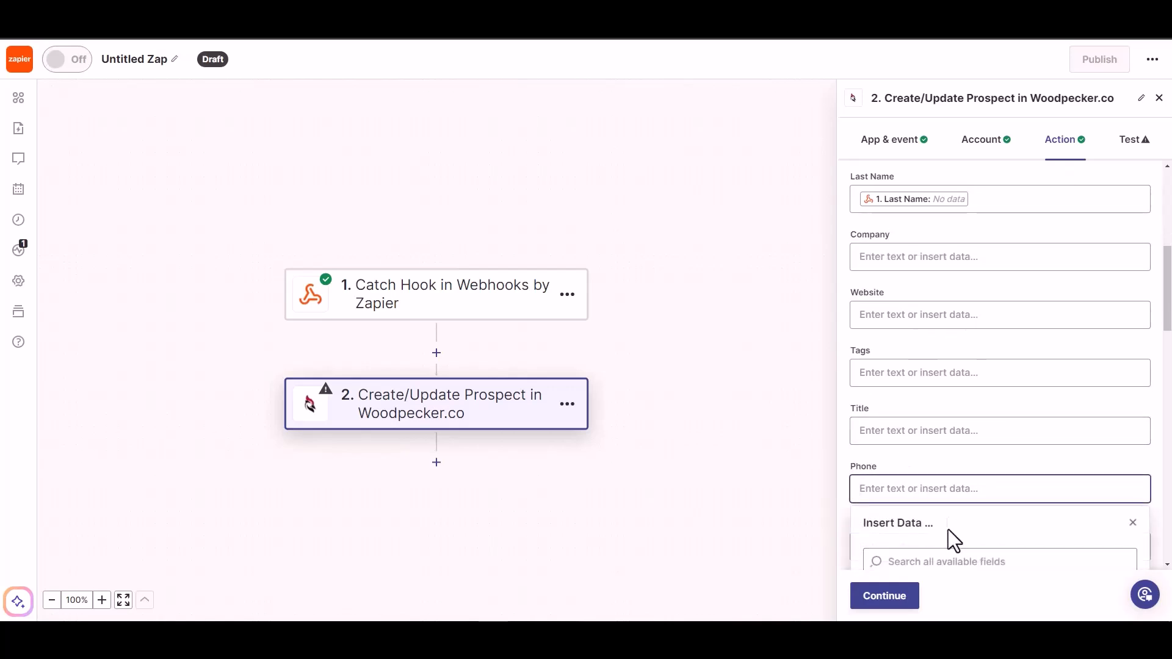
{"action": "left_click", "coordinate": [911, 528]}
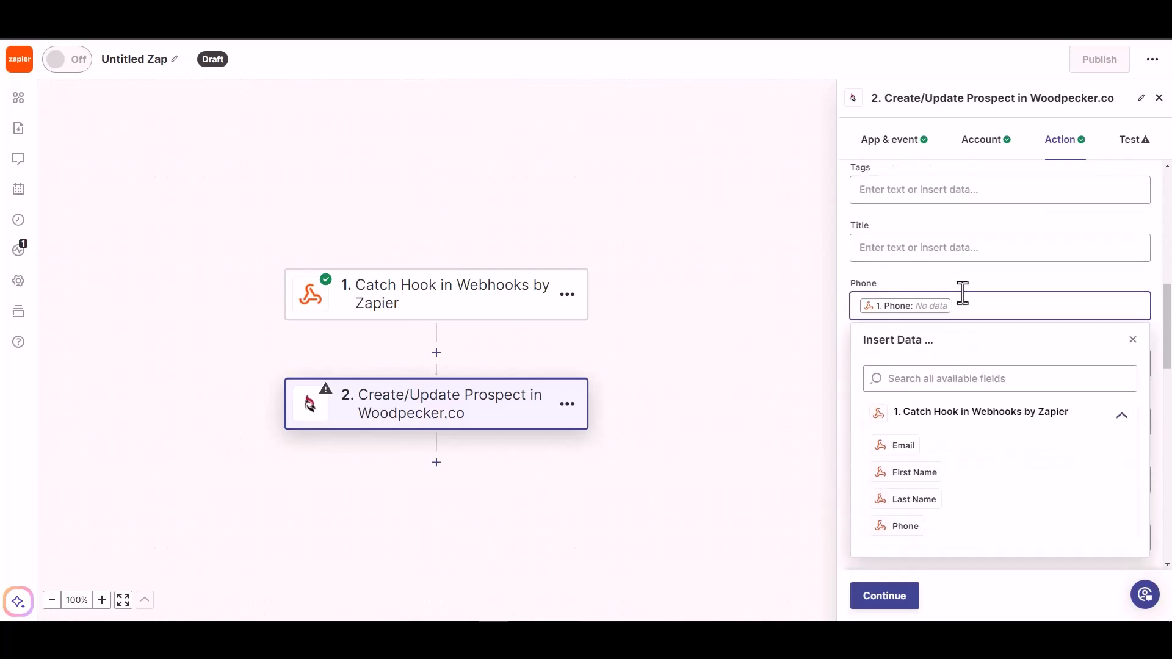
{"action": "left_click", "coordinate": [963, 281]}
Finish the Woodpecker action setup and skip its test
{"action": "scroll", "coordinate": [911, 433], "scroll_direction": "down", "scroll_amount": 5}
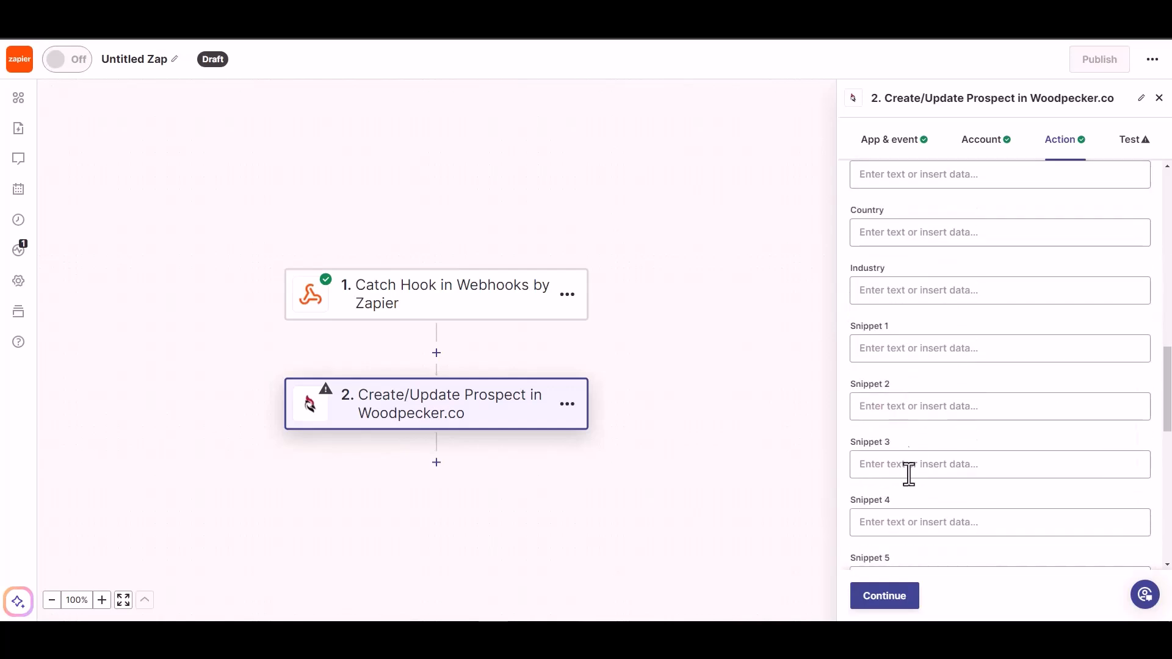
{"action": "left_click", "coordinate": [880, 597]}
{"action": "left_click", "coordinate": [890, 603]}
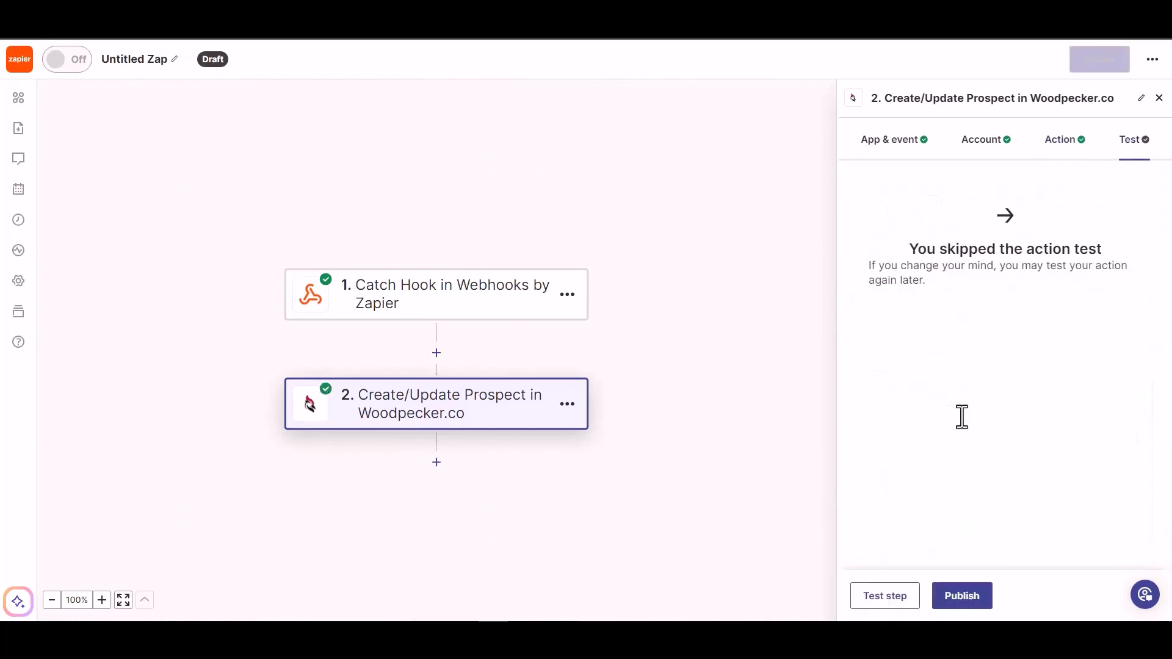
Publish the zap and rename it from 'Untitled Zap' to 'Bit Integrations'
{"action": "left_click", "coordinate": [954, 594]}
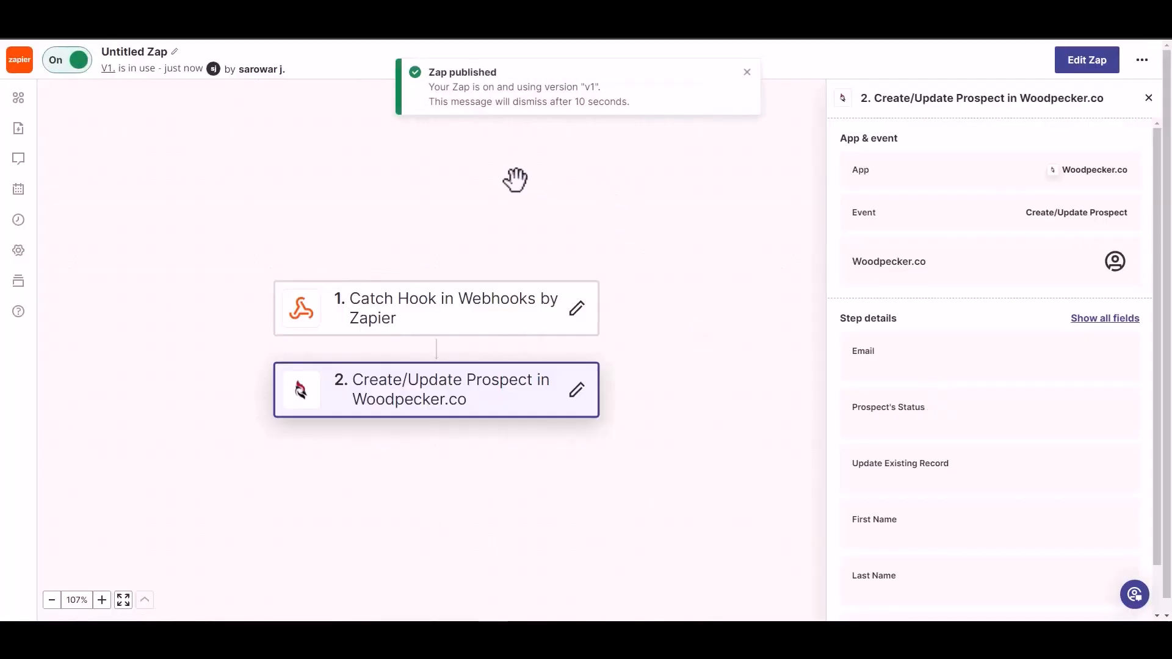
{"action": "left_click", "coordinate": [144, 50]}
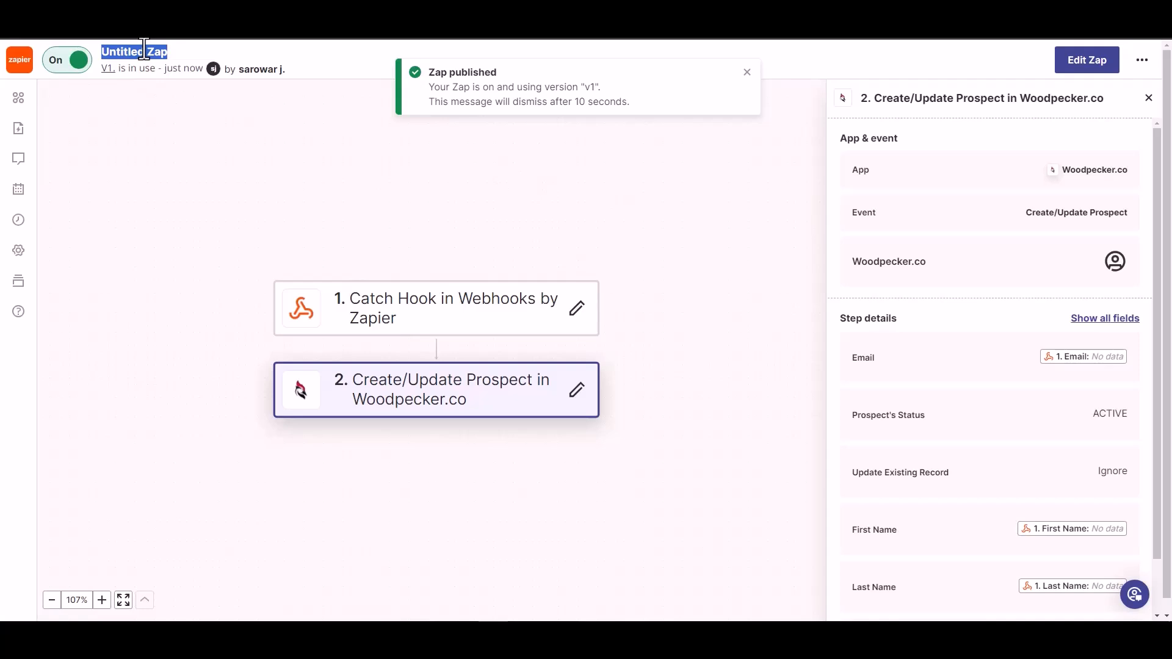
{"action": "type", "text": "Bit Integrations"}
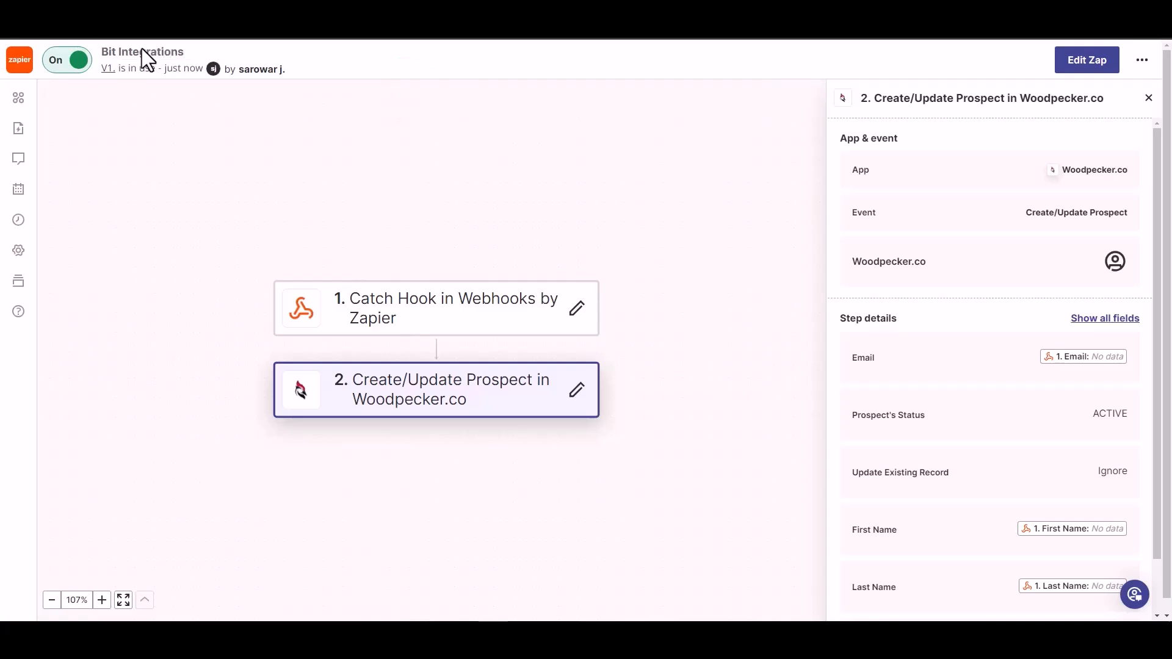
{"action": "left_click", "coordinate": [209, 117]}
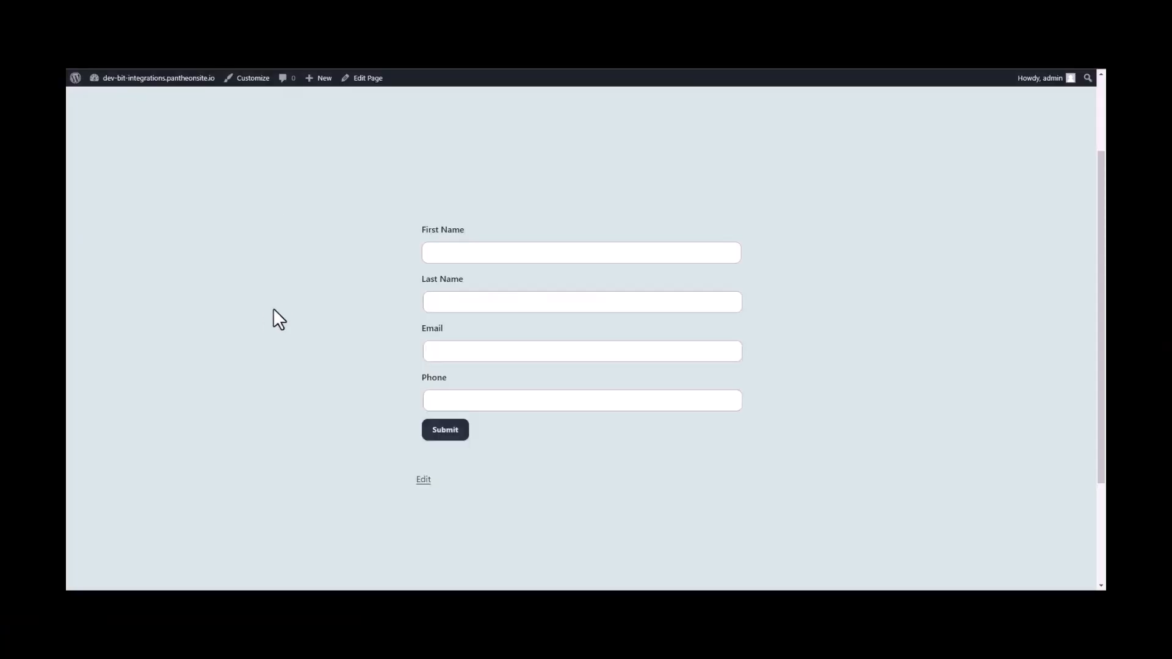
Submit the contact form with first name Bit, last name Integrations, a support e-mail and a phone number
{"action": "left_click", "coordinate": [535, 252]}
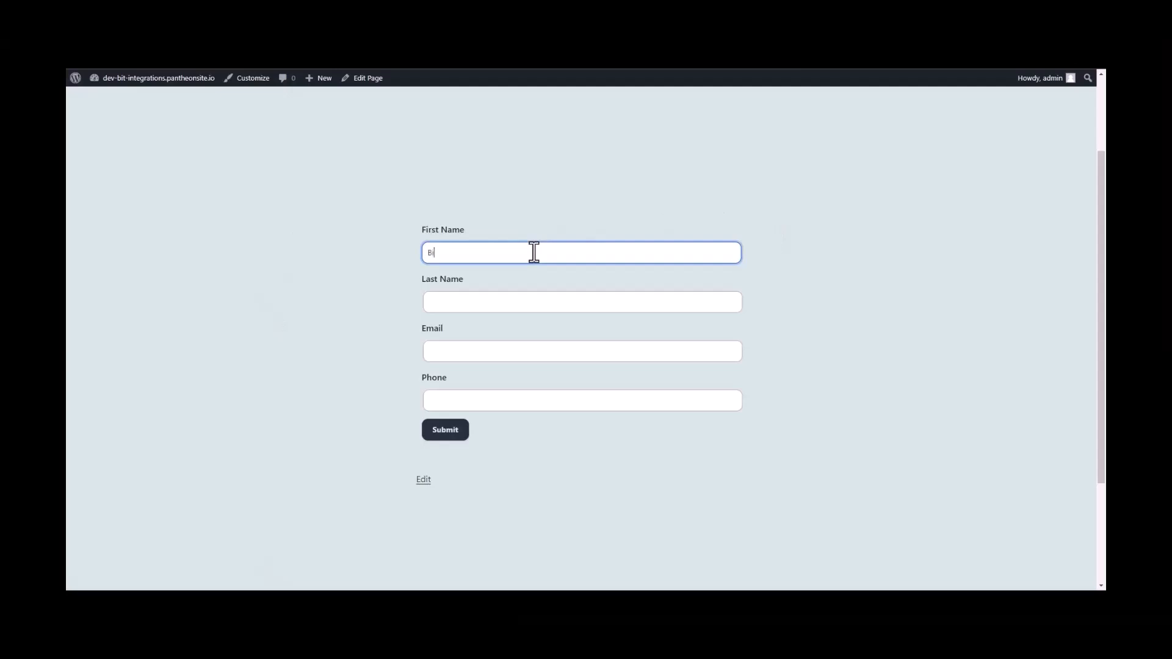
{"action": "left_click", "coordinate": [497, 296]}
{"action": "type", "text": "Integrations"}
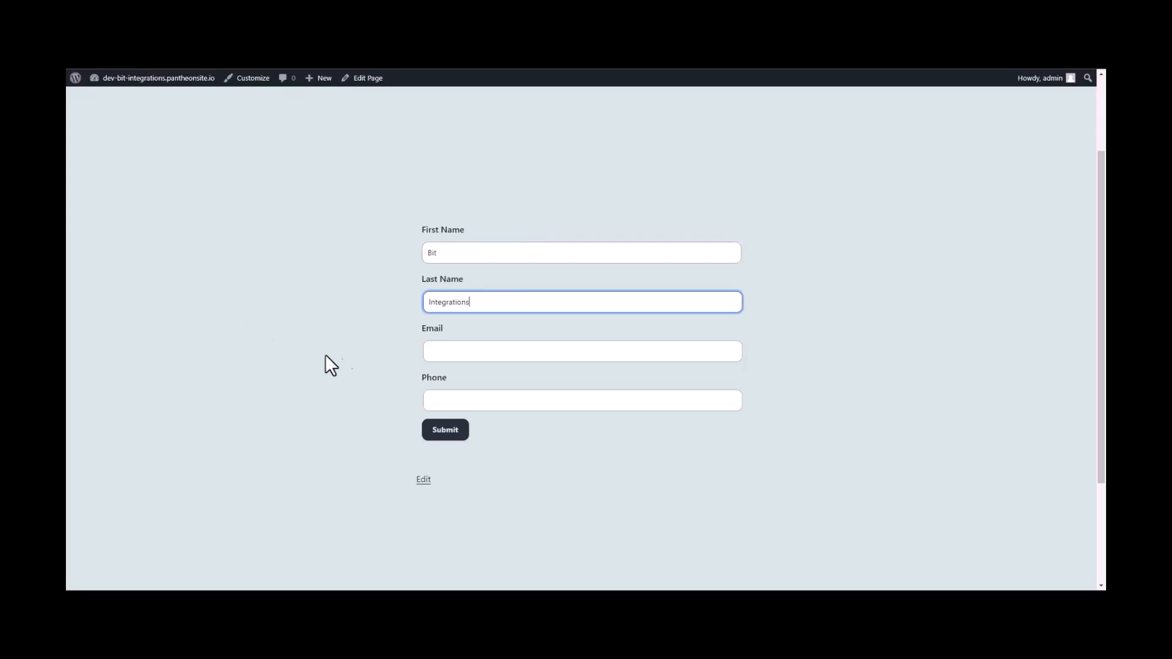
{"action": "key", "text": "Tab"}
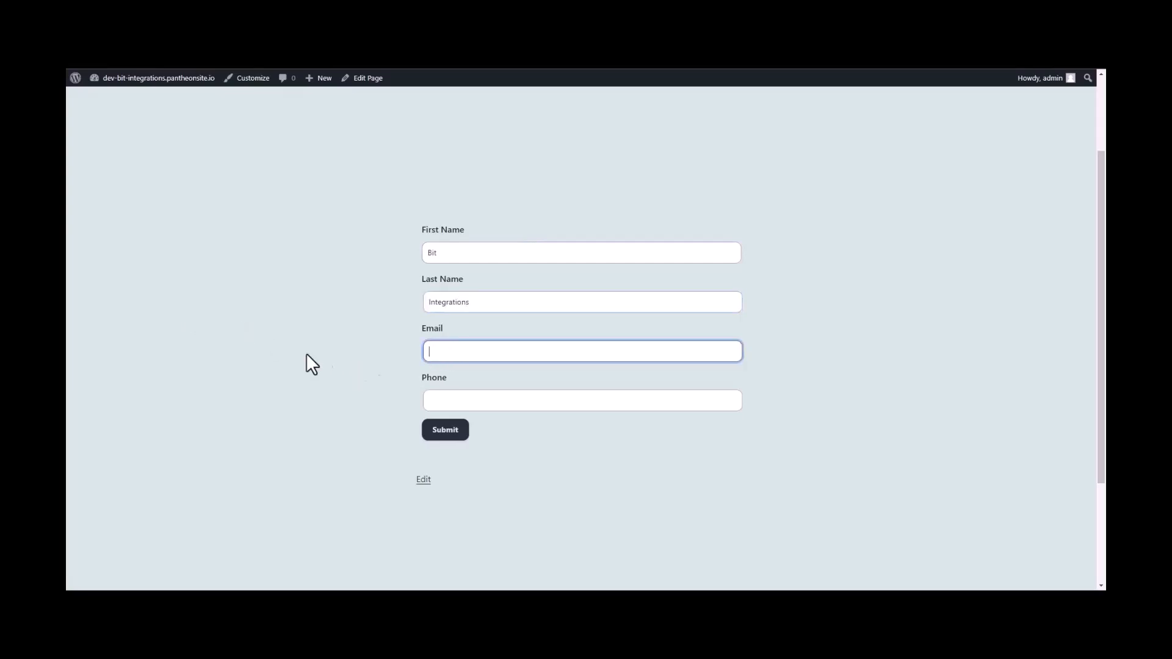
{"action": "left_click", "coordinate": [426, 400]}
{"action": "type", "text": "444555"}
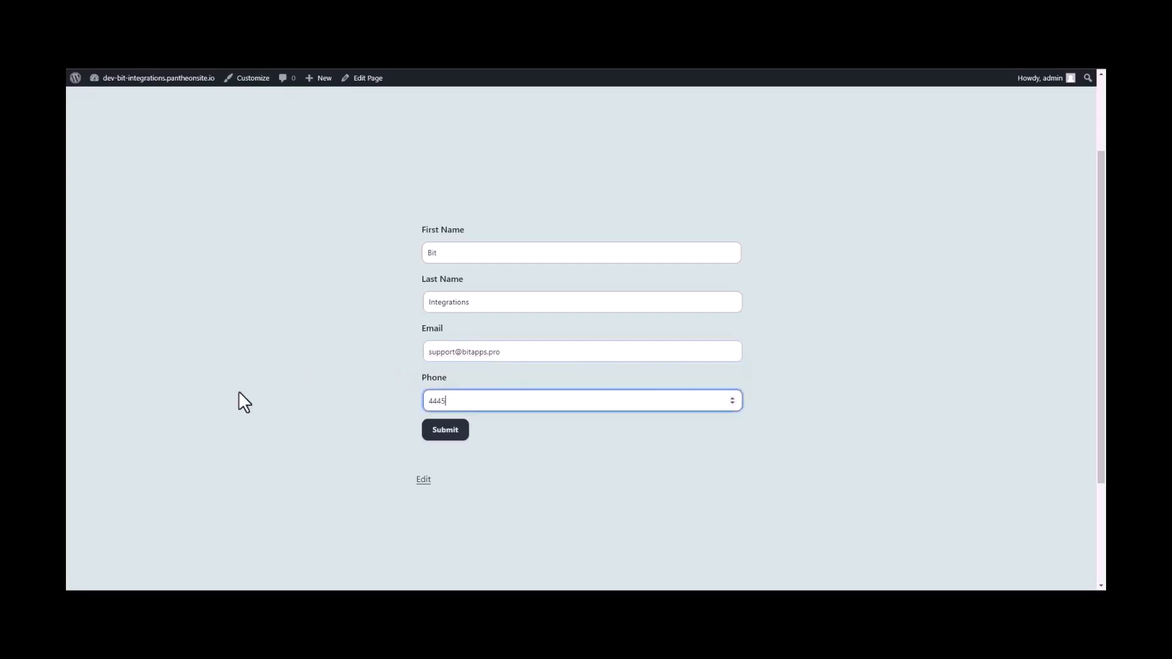
{"action": "type", "text": "666"}
{"action": "left_click", "coordinate": [449, 430]}
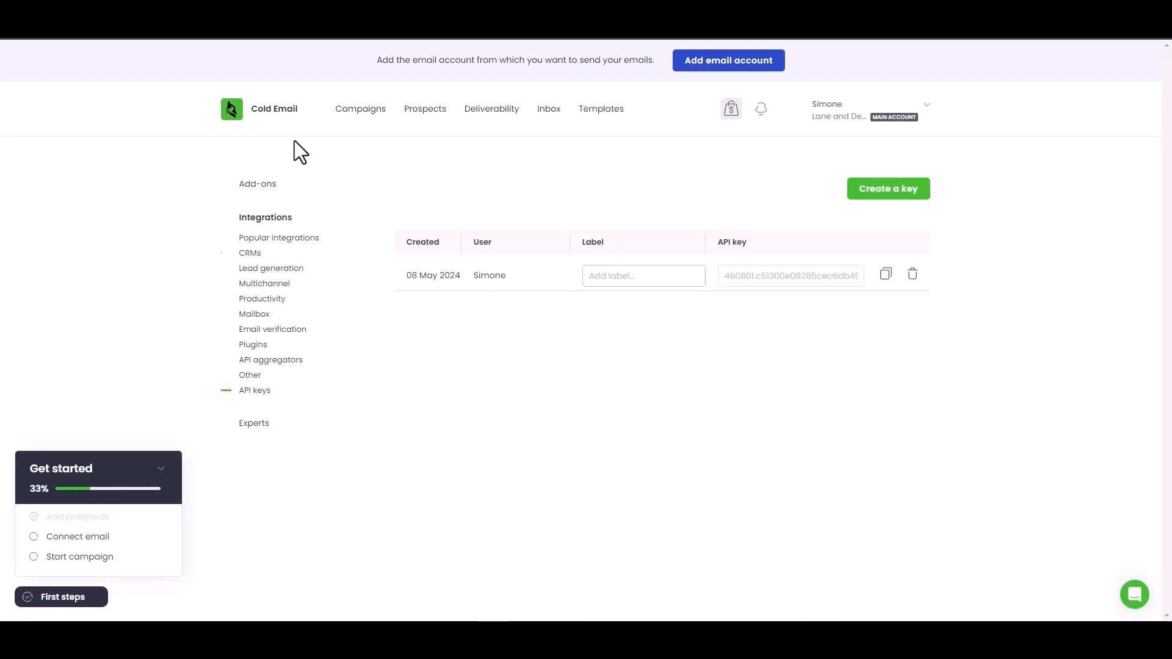
Open Woodpecker's Prospects list to find the new Bit Integrations prospect
{"action": "left_click", "coordinate": [434, 113]}
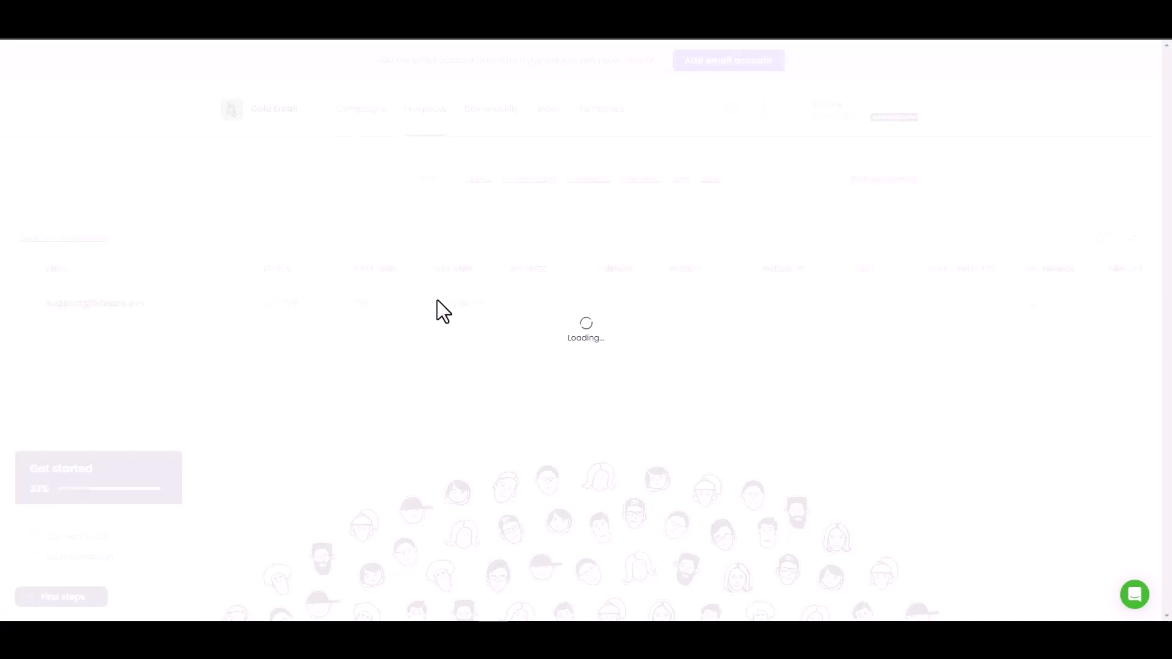